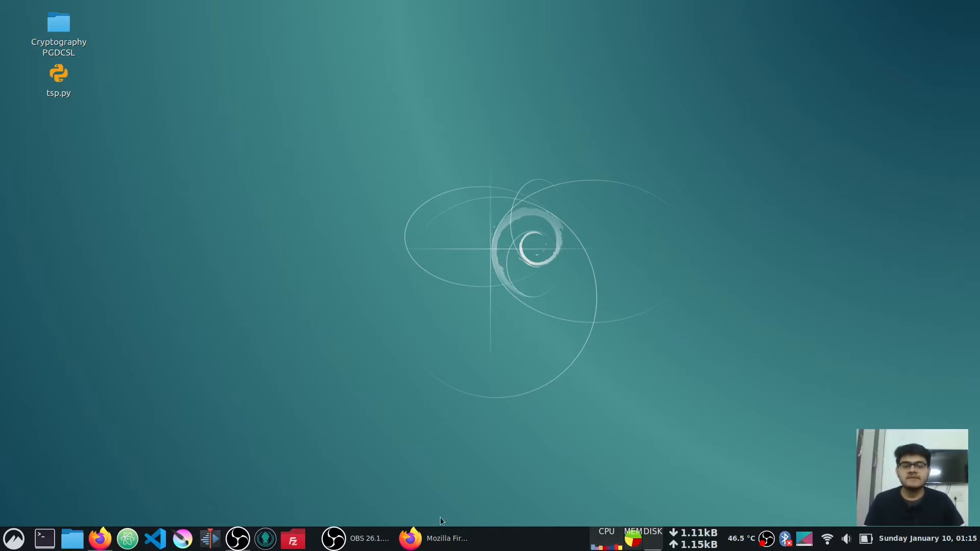
# Step: Switch to Firefox, search the web for "android studio" and open the official Android Developers download page
pyautogui.click(440, 538)
pyautogui.click(286, 42)
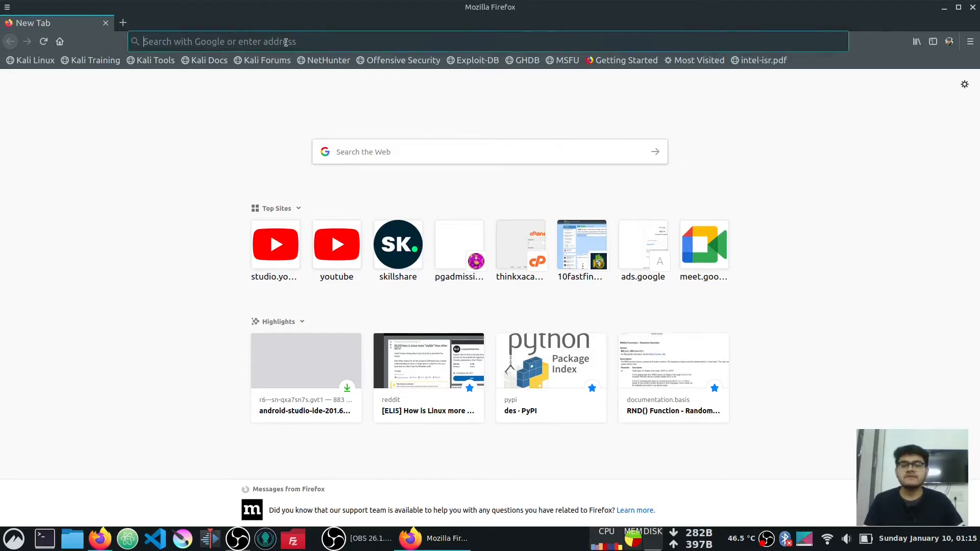
pyautogui.write('android')
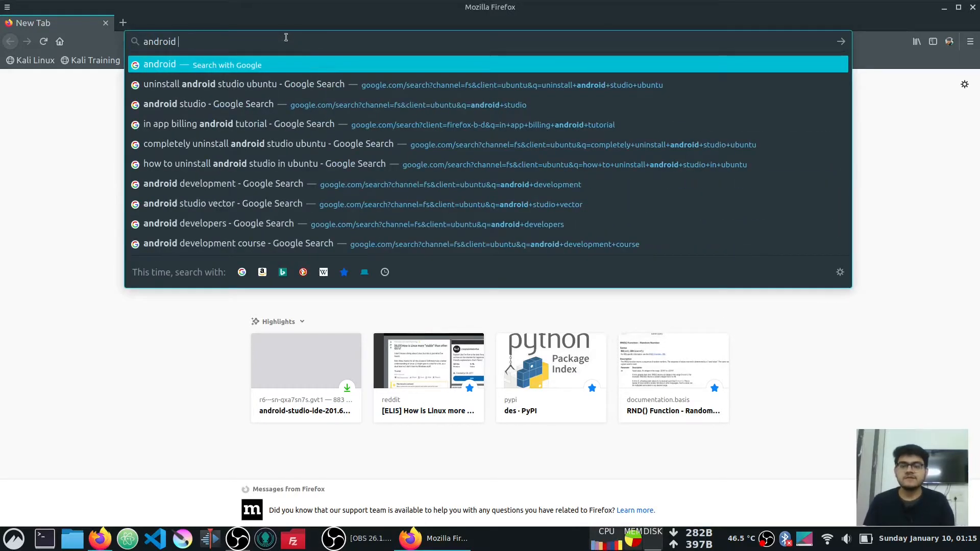
pyautogui.write(' studio')
pyautogui.press('Return')
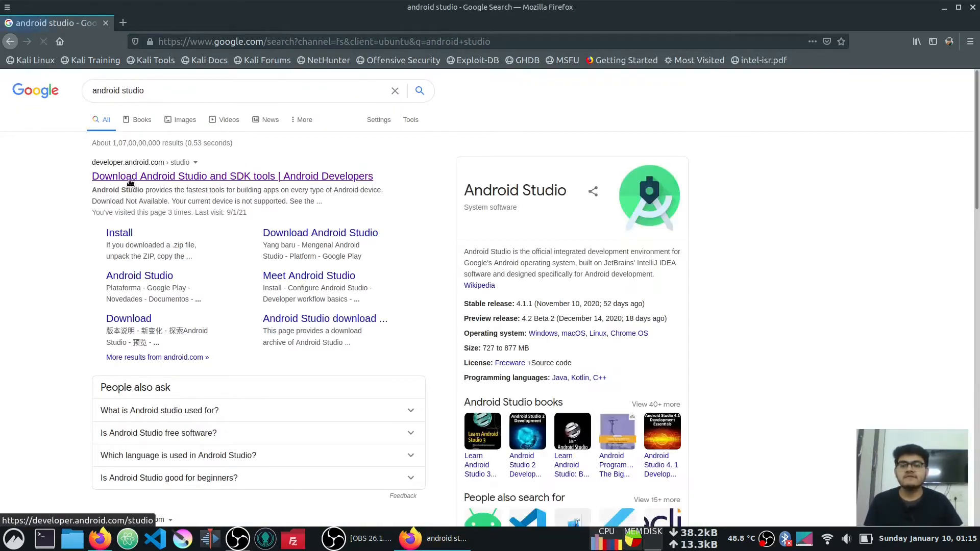
pyautogui.click(238, 179)
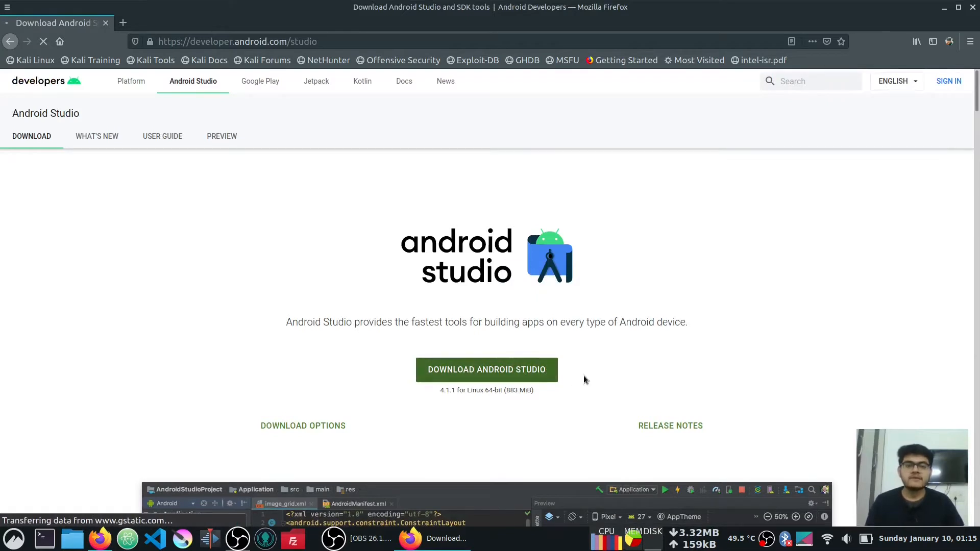
# Step: Check the version and size line below the Android Studio download option, and minimize the browser
pyautogui.moveTo(438, 388); pyautogui.dragTo(555, 393)
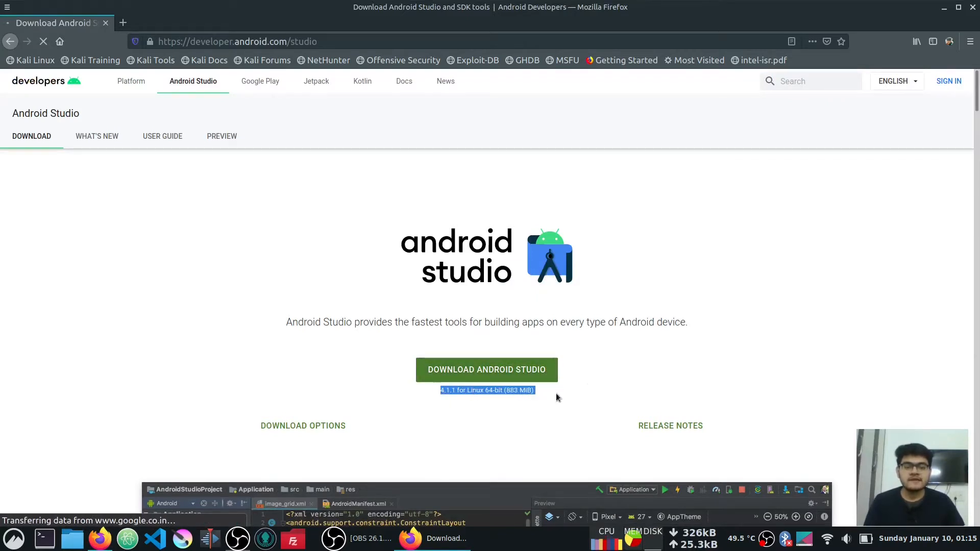
pyautogui.click(587, 375)
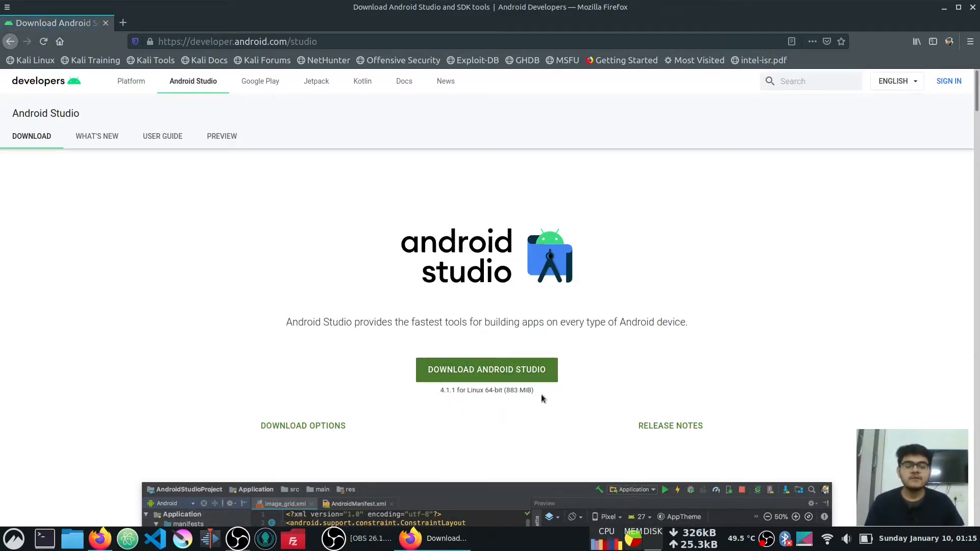
pyautogui.moveTo(538, 391); pyautogui.dragTo(431, 391)
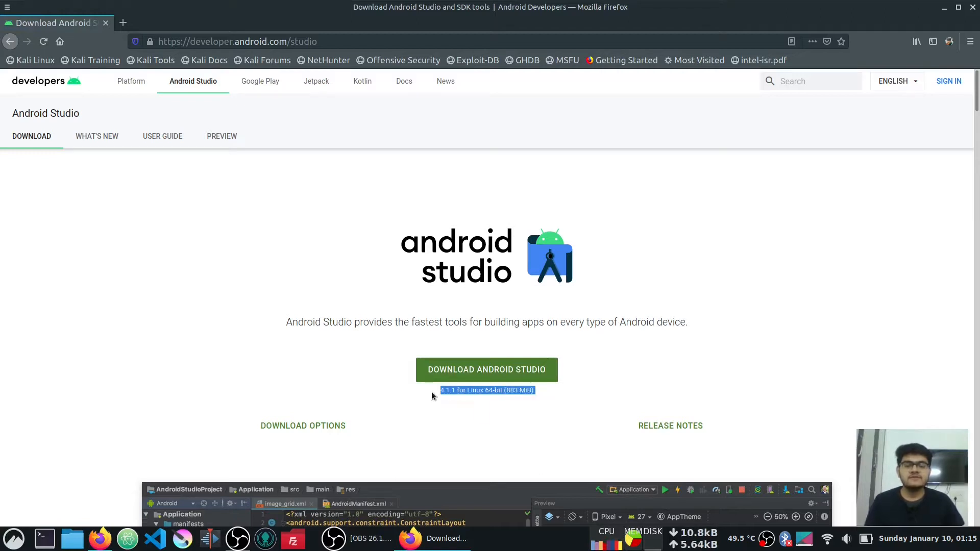
pyautogui.click(431, 391)
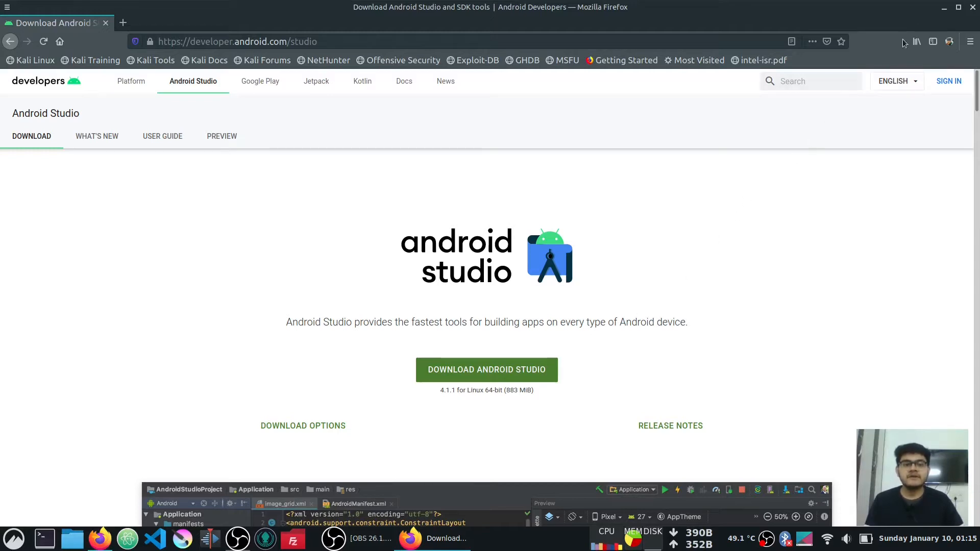
pyautogui.click(943, 8)
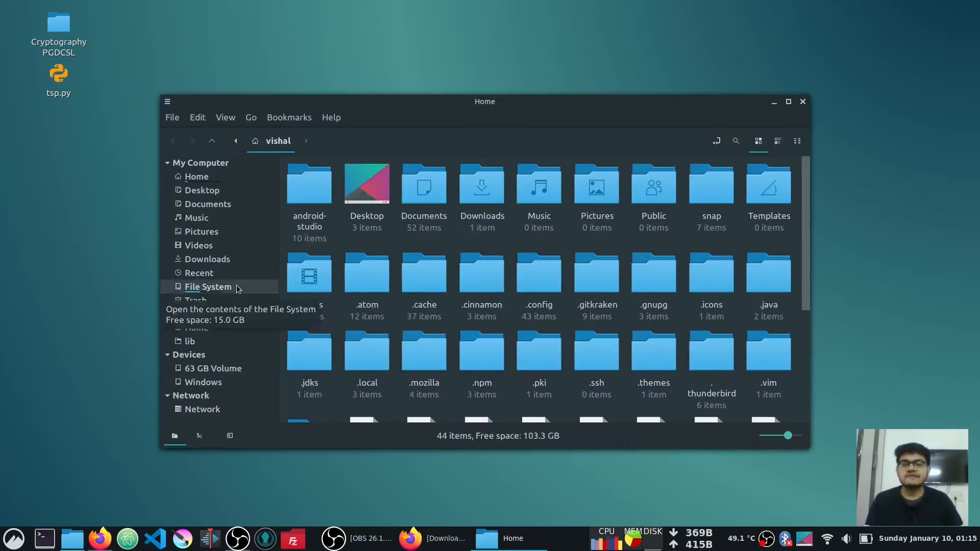
# Step: In the file manager's Downloads folder, inspect the contents of android-studio-ide-201.6953283-linux.tar.gz and close the archive
pyautogui.click(234, 265)
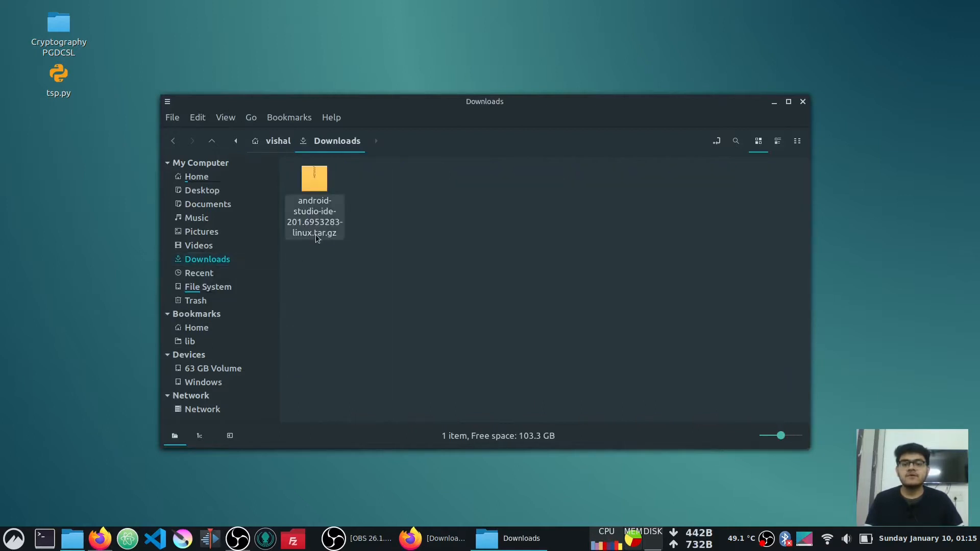
pyautogui.click(320, 217)
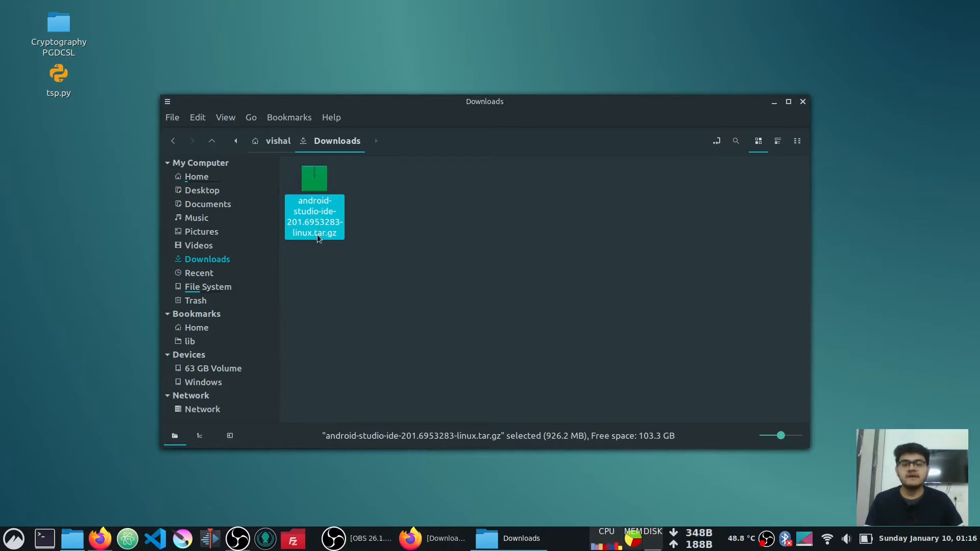
pyautogui.doubleClick(317, 220)
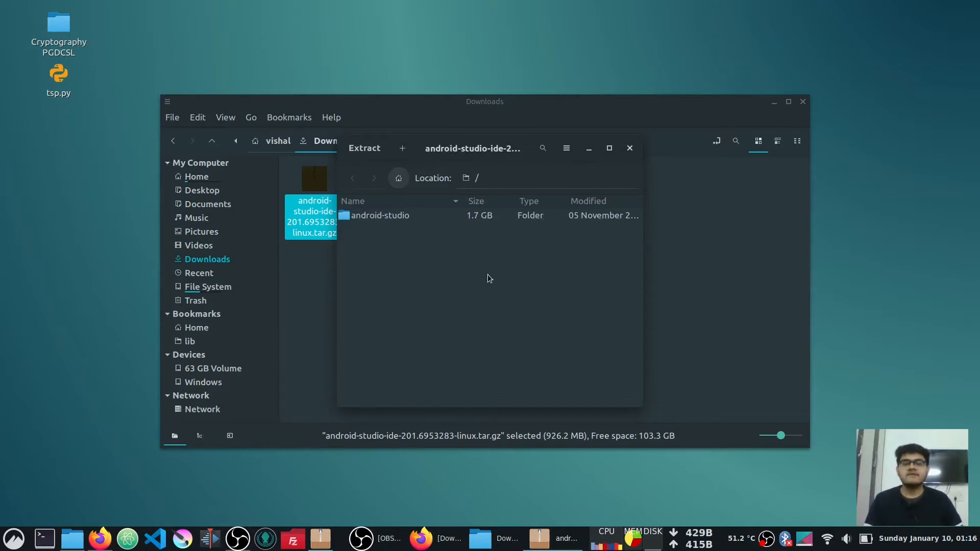
pyautogui.click(483, 220)
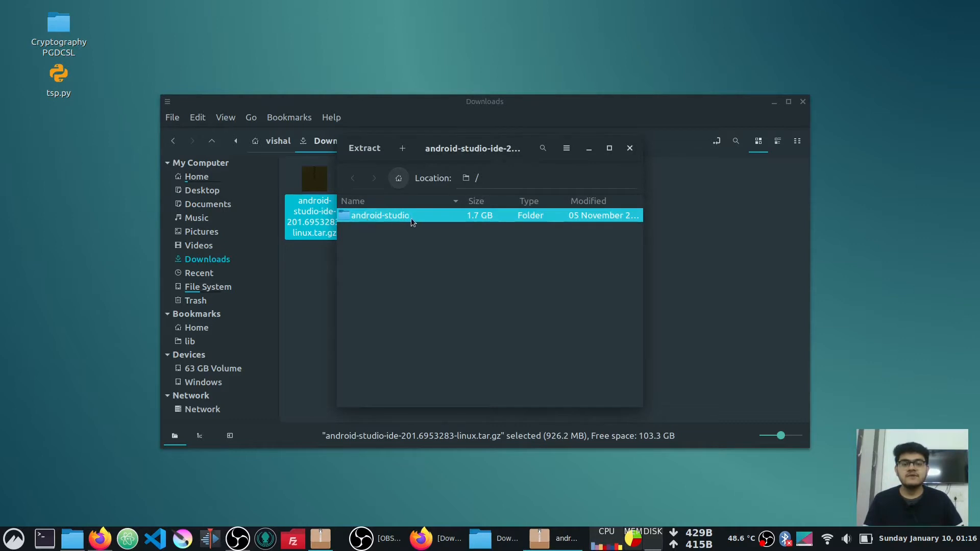
pyautogui.click(629, 148)
# Step: Open the bin folder inside the home directory's android-studio folder and select studio.sh
pyautogui.click(271, 175)
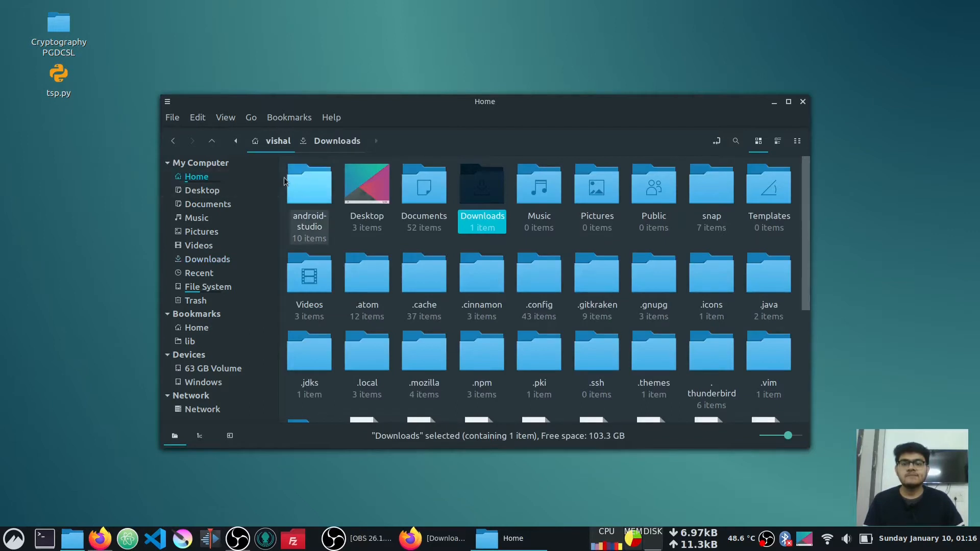
pyautogui.click(317, 187)
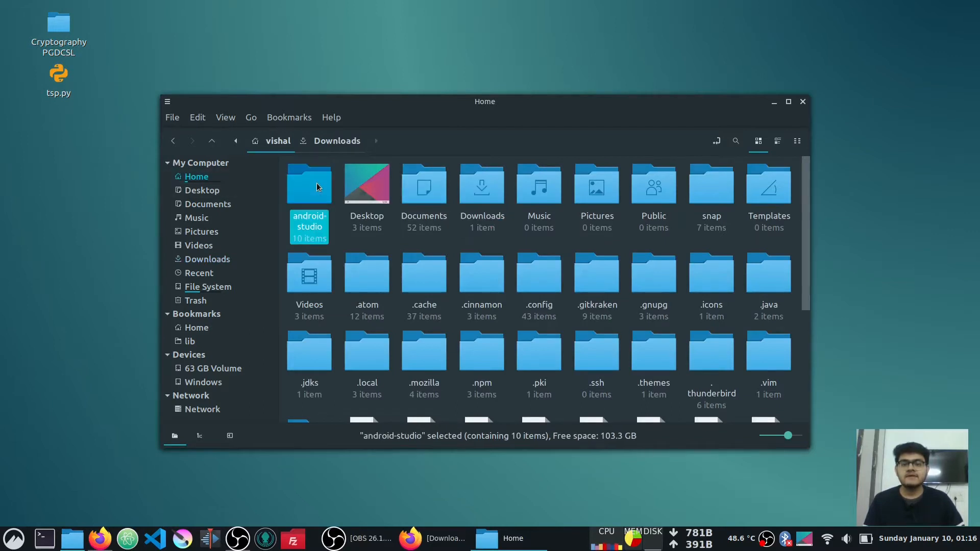
pyautogui.doubleClick(316, 187)
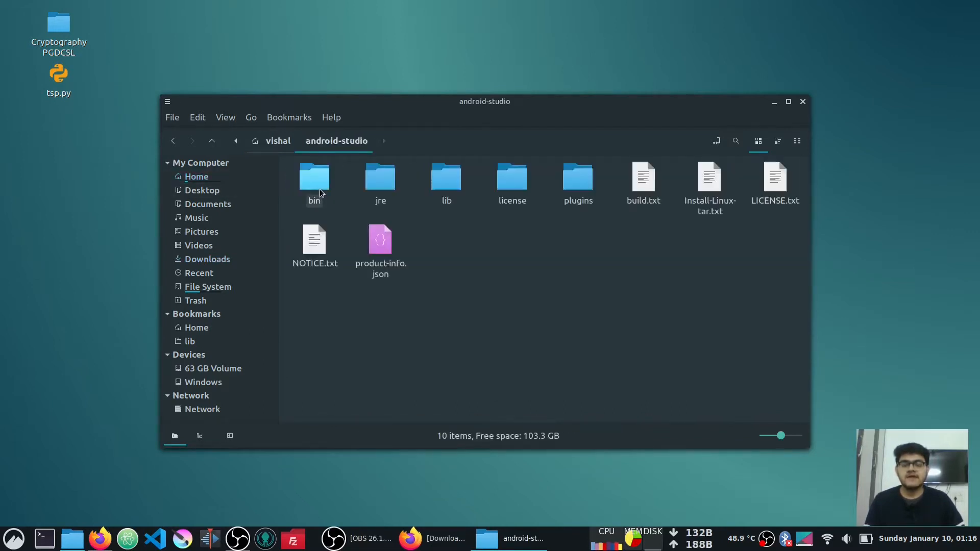
pyautogui.doubleClick(320, 191)
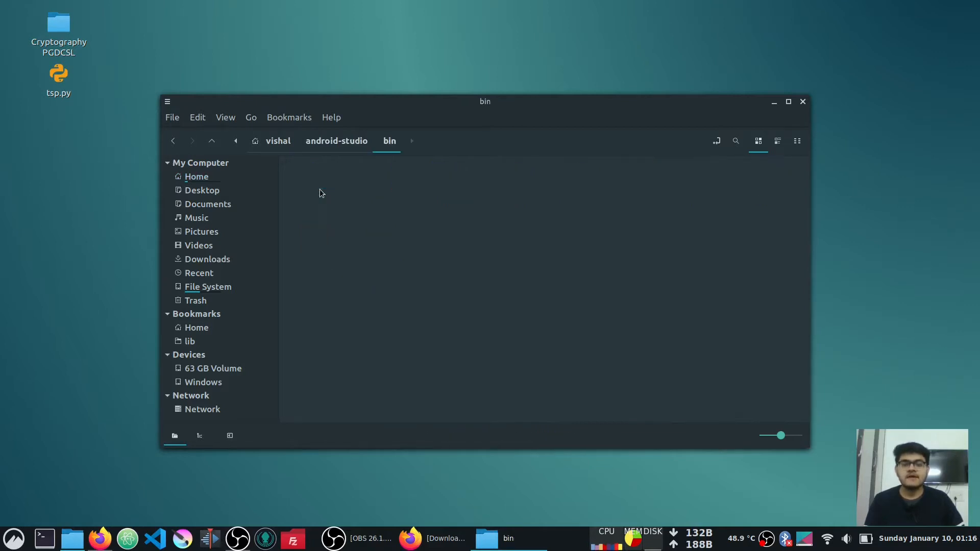
pyautogui.click(773, 268)
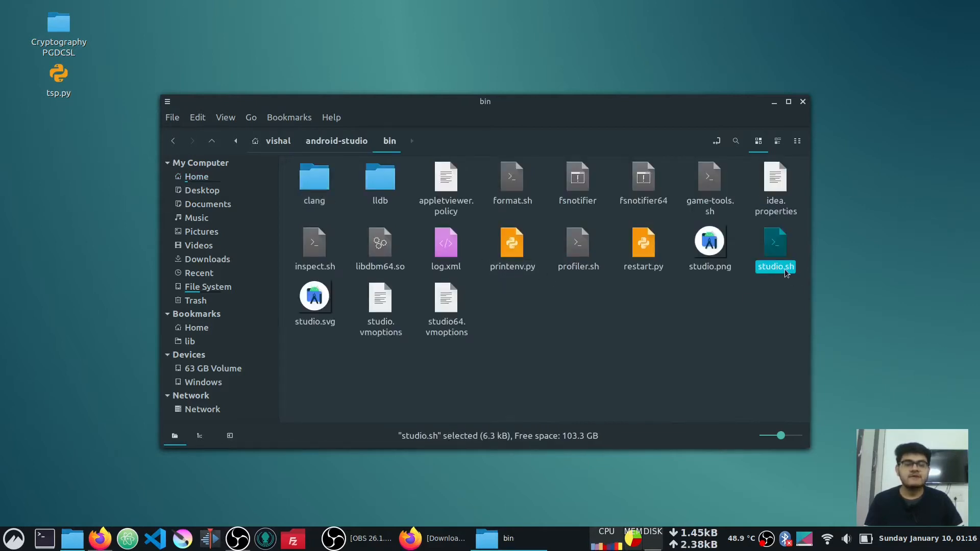
# Step: Open a terminal in the bin folder and run ./studio.sh to launch Android Studio
pyautogui.rightClick(640, 299)
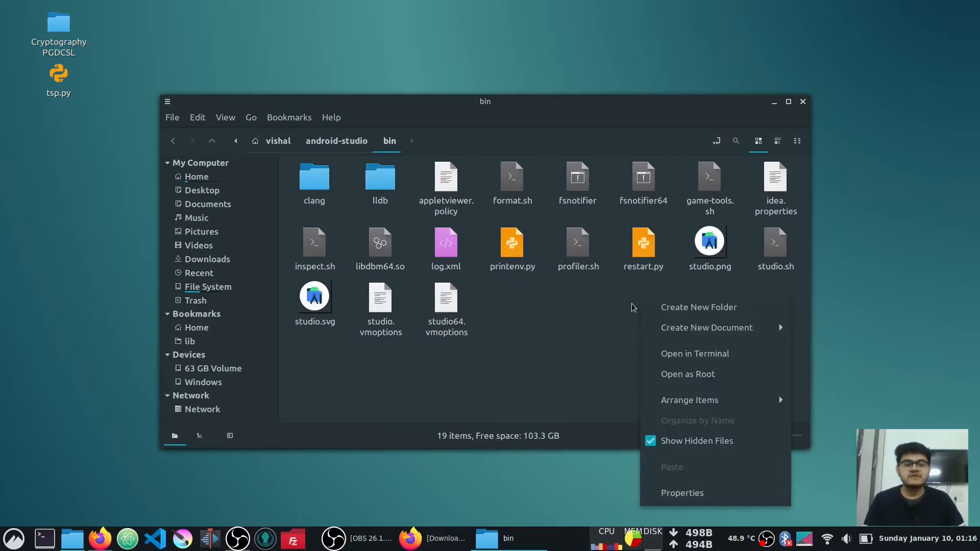
pyautogui.click(674, 353)
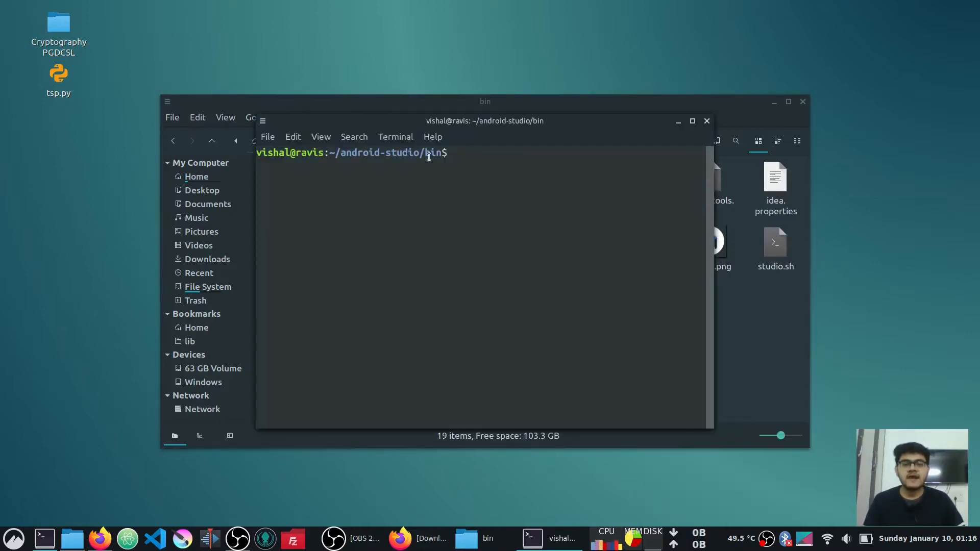
pyautogui.write('./s')
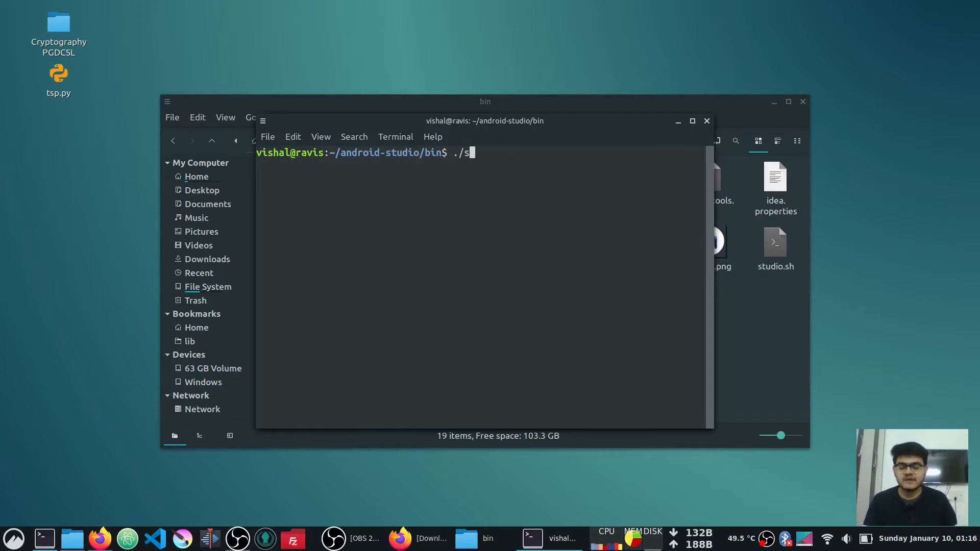
pyautogui.write('tudio')
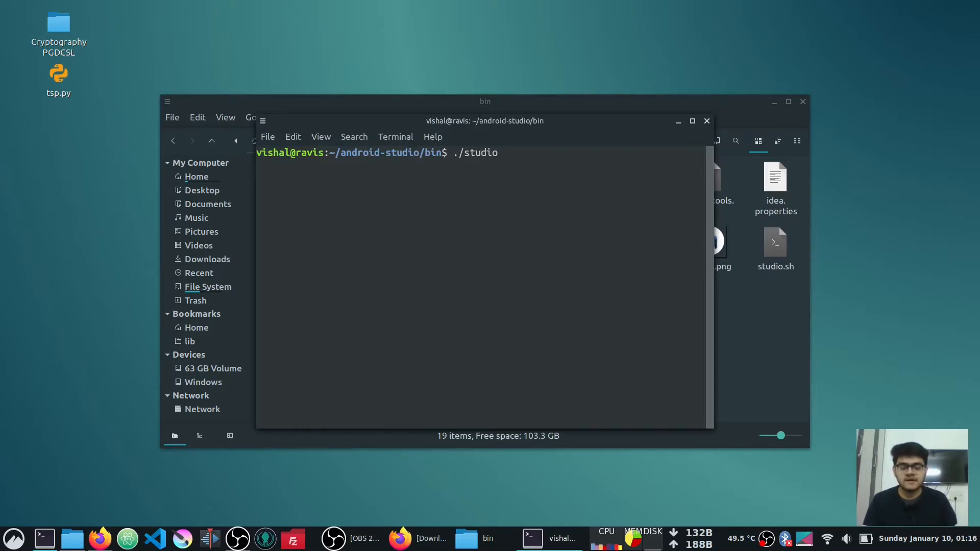
pyautogui.write('.sh')
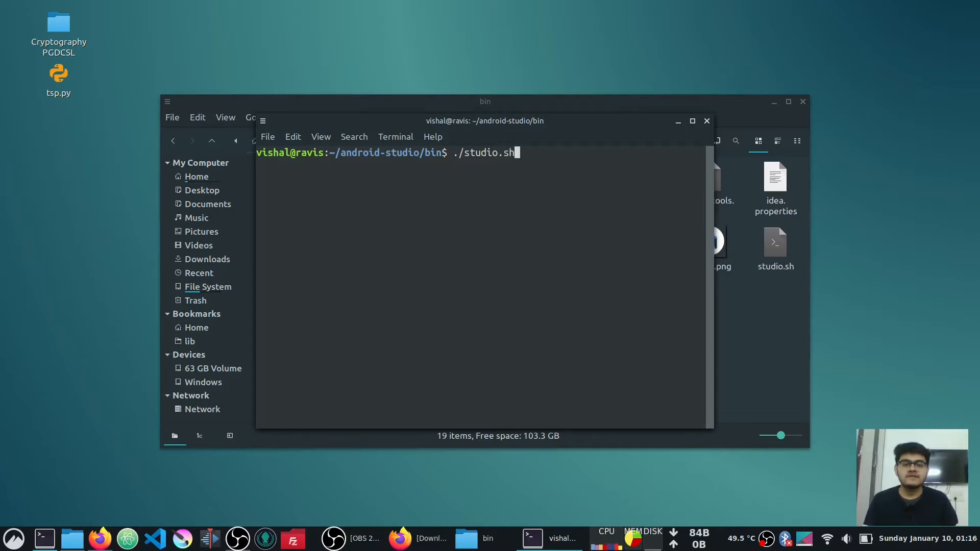
pyautogui.press('Return')
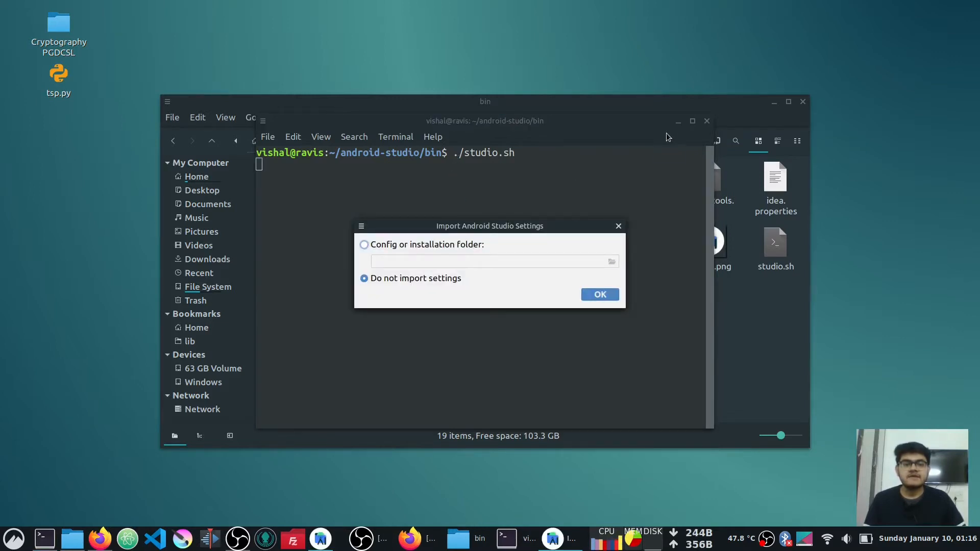
# Step: Minimize the terminal and file manager, and confirm "Do not import settings" for Android Studio
pyautogui.click(677, 123)
pyautogui.click(773, 103)
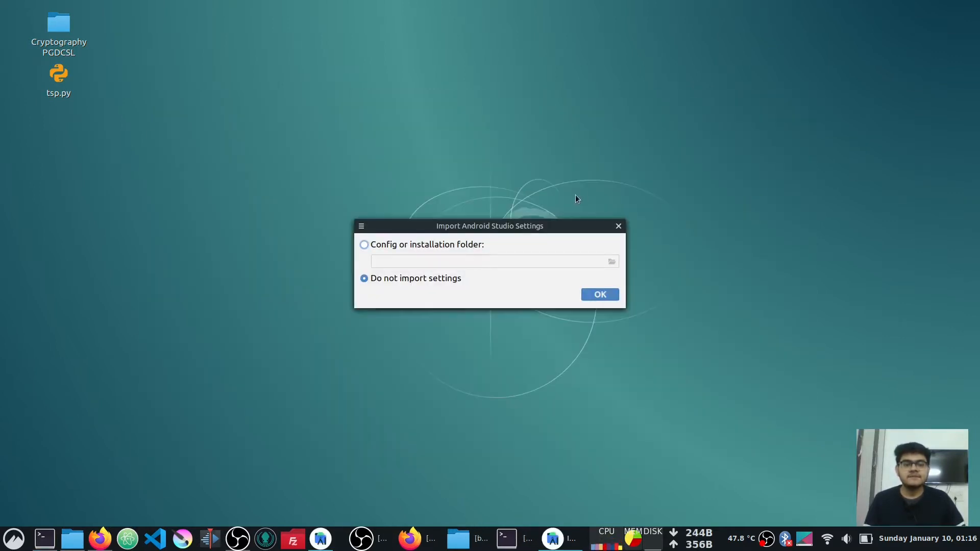
pyautogui.moveTo(529, 227); pyautogui.dragTo(503, 207)
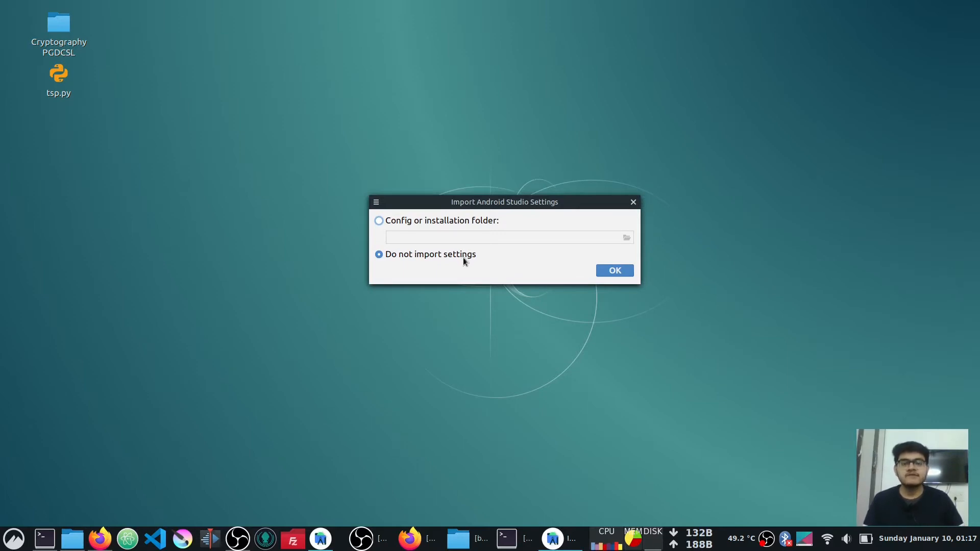
pyautogui.click(379, 220)
pyautogui.click(380, 255)
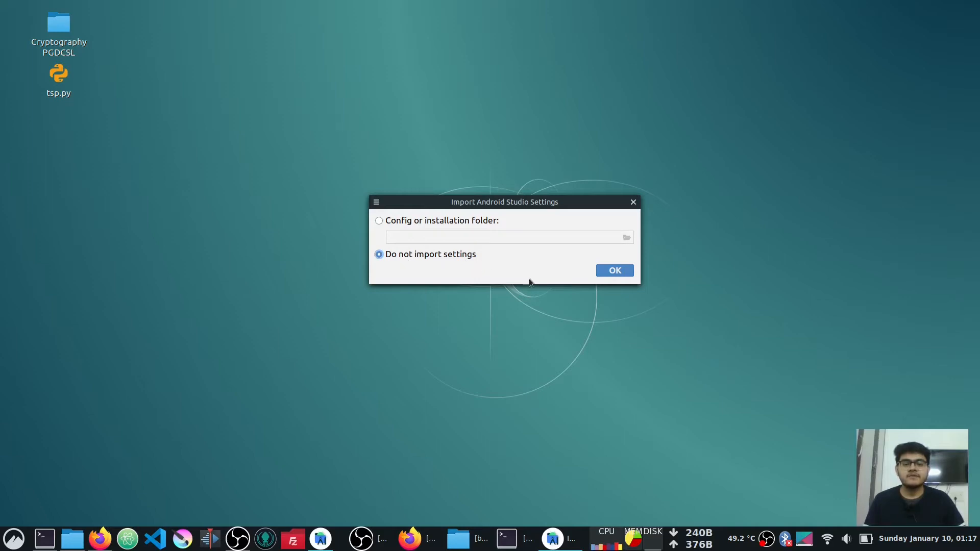
pyautogui.click(615, 270)
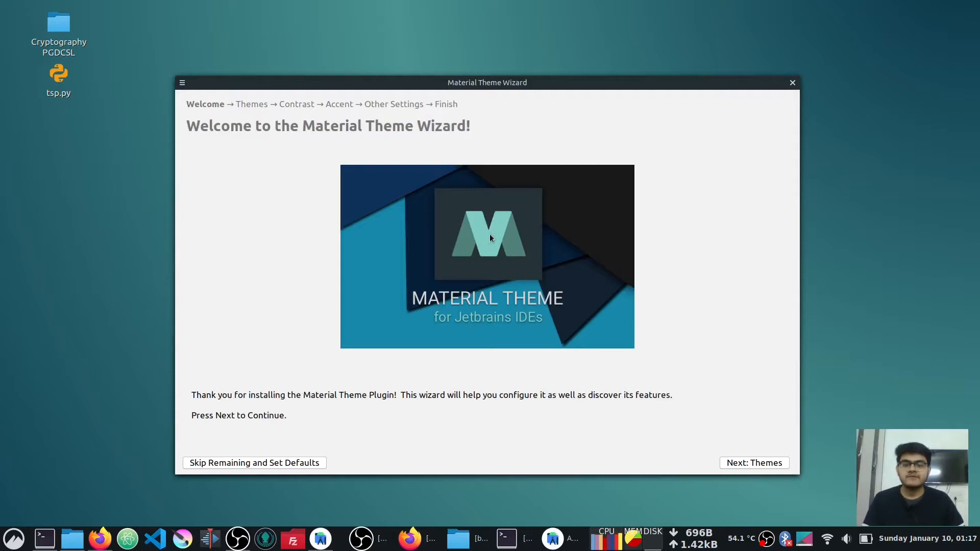
# Step: Skip the Material Theme wizard with its defaults and proceed past the setup wizard's welcome page, dismissing the update notice
pyautogui.click(306, 463)
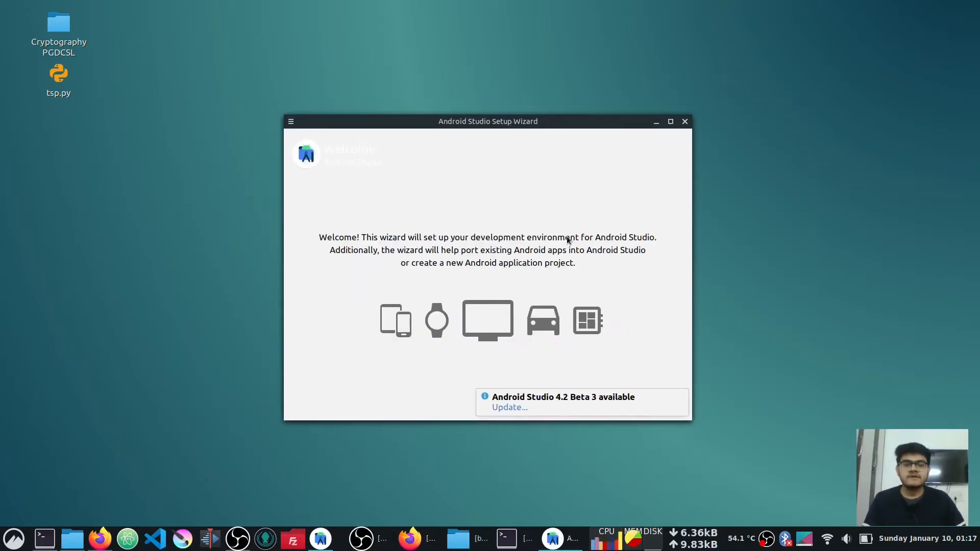
pyautogui.click(672, 394)
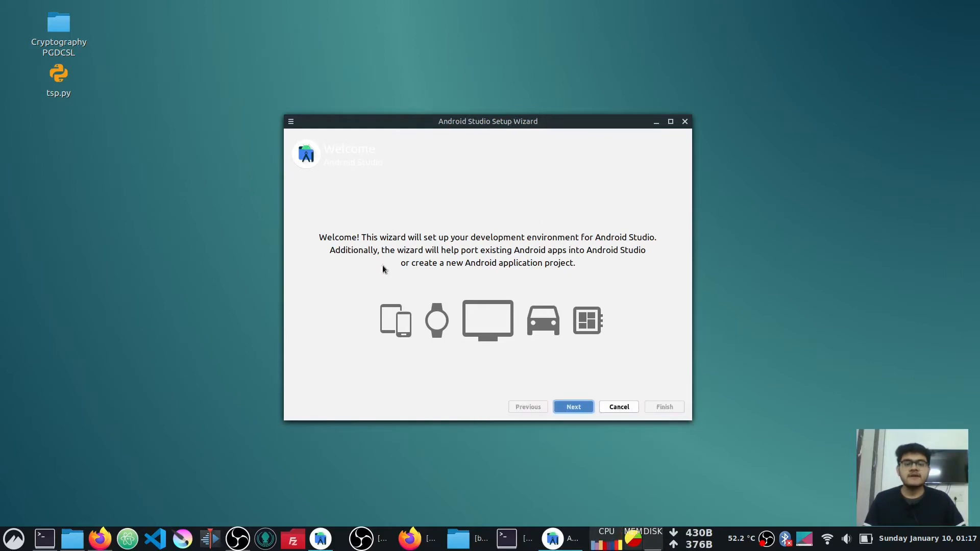
pyautogui.click(572, 406)
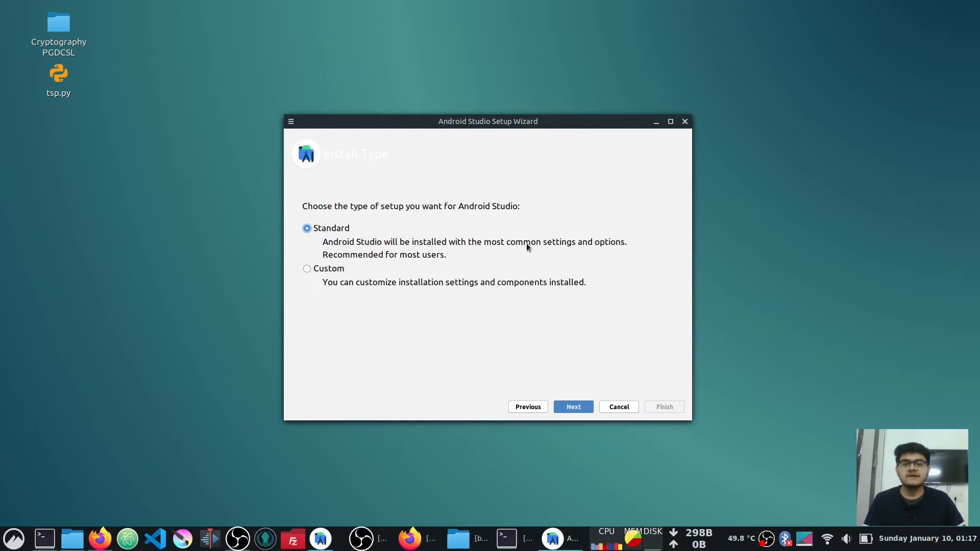
# Step: Choose the Standard setup type and the Darcula UI theme in the Android Studio setup wizard
pyautogui.click(572, 407)
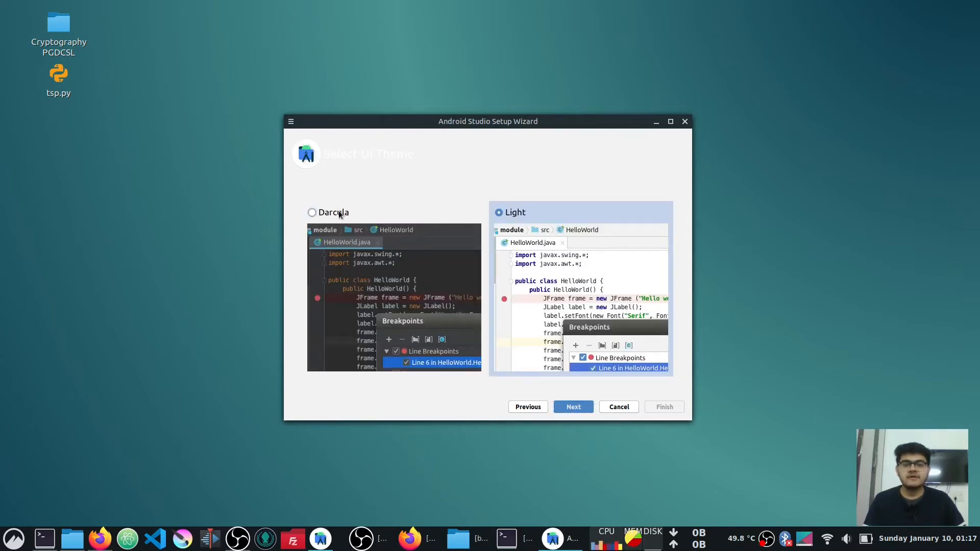
pyautogui.click(339, 212)
pyautogui.click(572, 407)
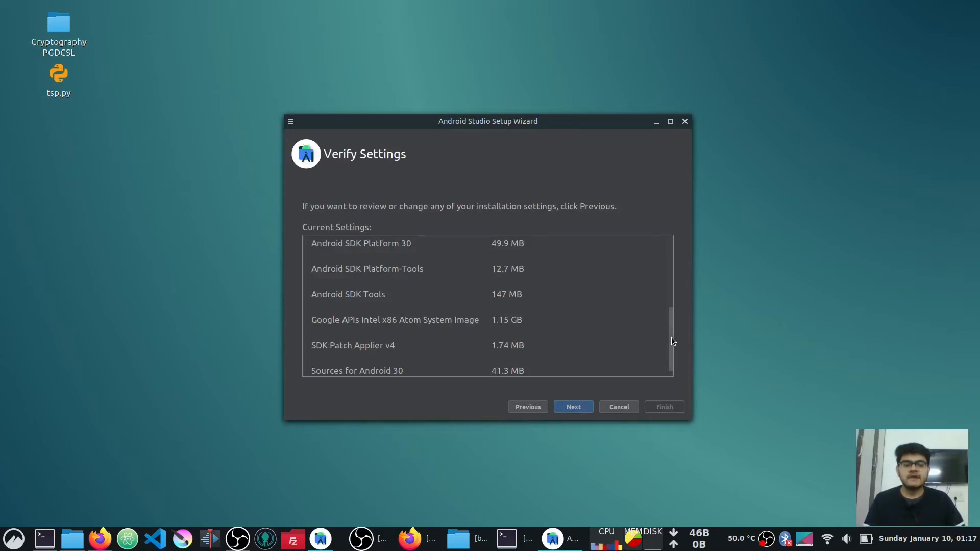
# Step: Review the setup summary, including the SDK components to download and the SDK folder path
pyautogui.moveTo(672, 337); pyautogui.dragTo(673, 228)
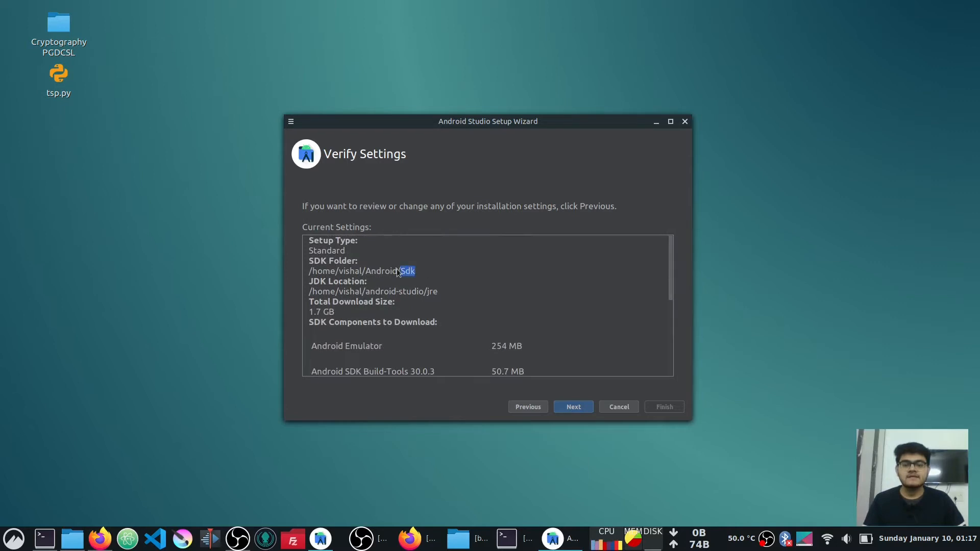
pyautogui.moveTo(397, 268); pyautogui.dragTo(307, 268)
pyautogui.click(372, 276)
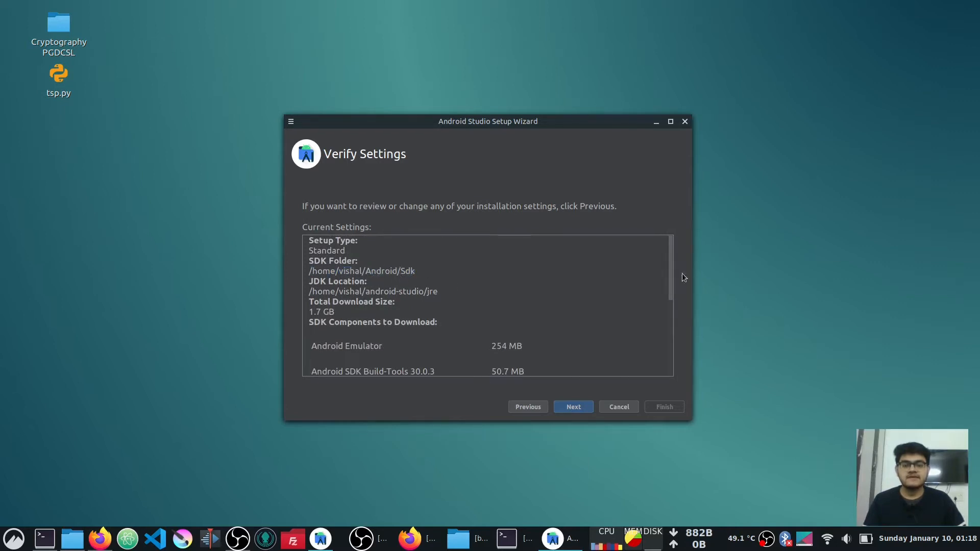
# Step: Review the Android Emulator and Android SDK Build-Tools entries among the SDK components to download
pyautogui.moveTo(669, 276); pyautogui.dragTo(678, 317)
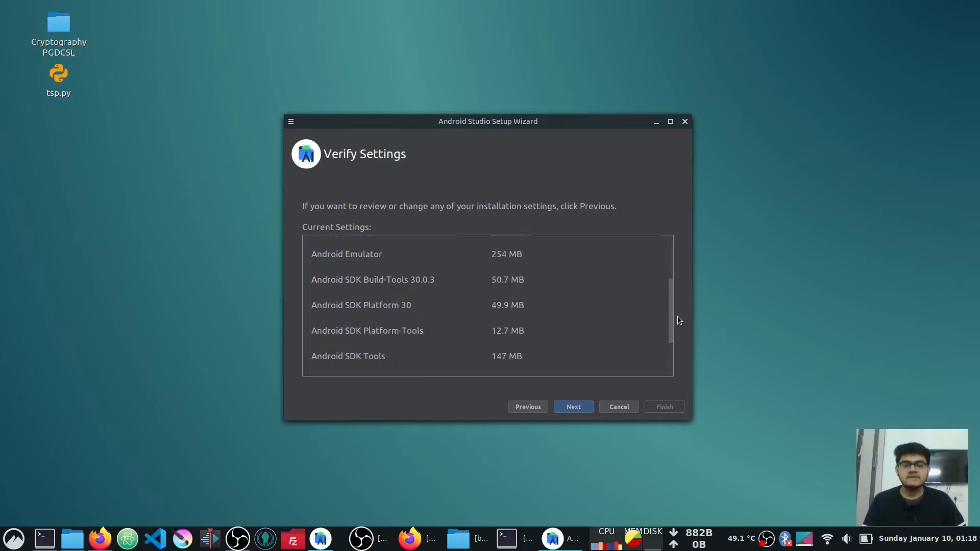
pyautogui.click(313, 260)
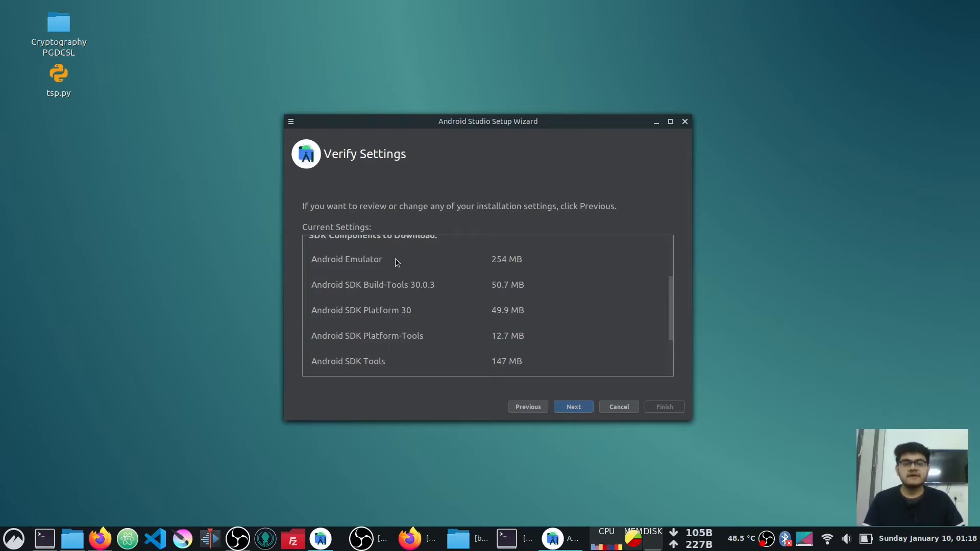
pyautogui.moveTo(327, 261); pyautogui.dragTo(313, 260)
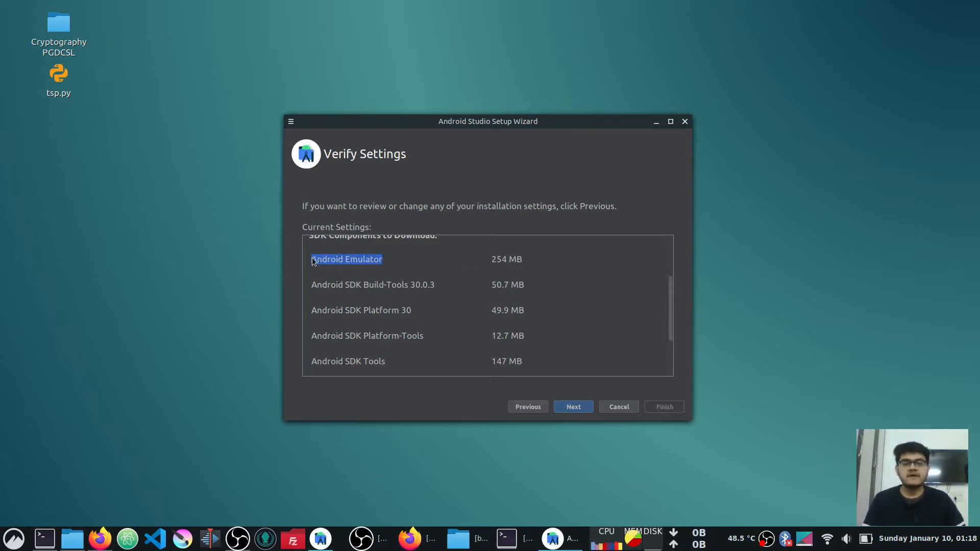
pyautogui.click(593, 267)
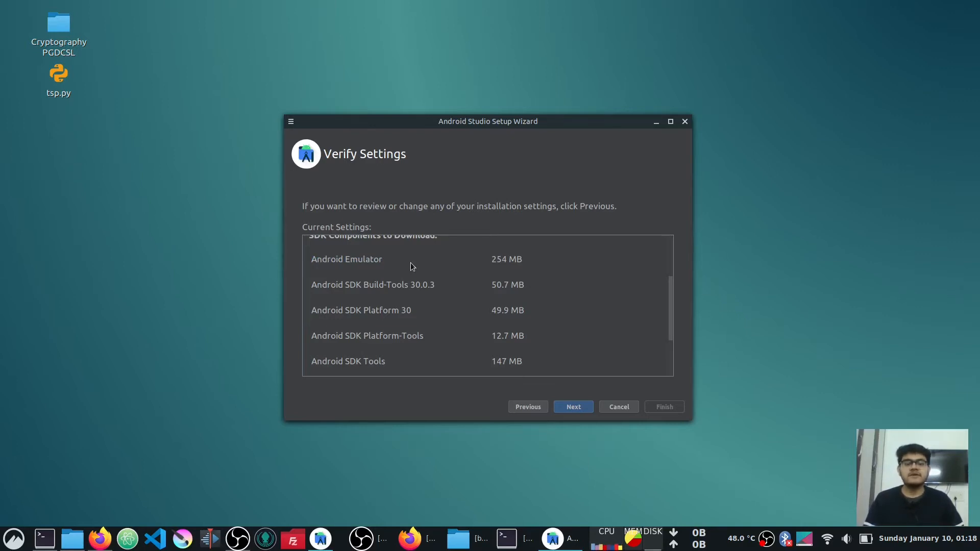
pyautogui.moveTo(371, 261); pyautogui.dragTo(307, 261)
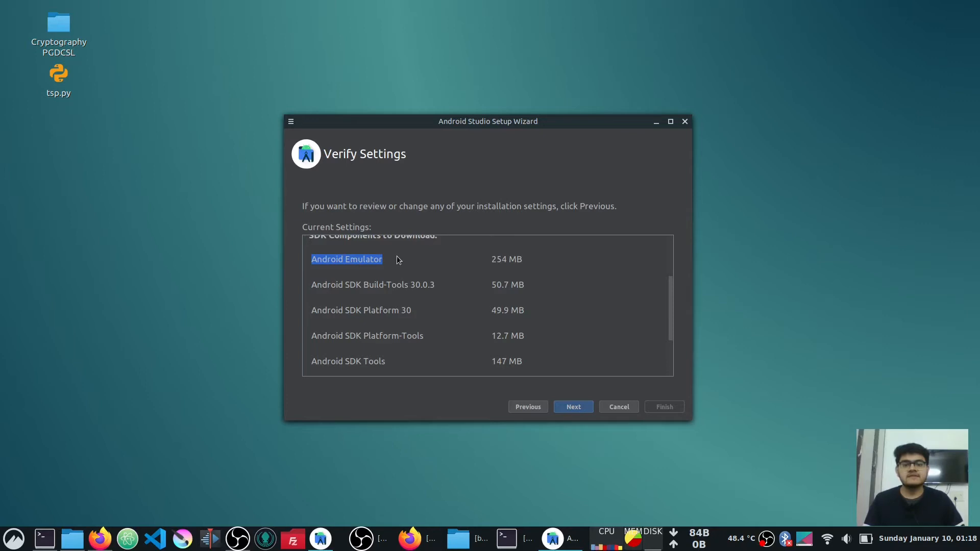
pyautogui.click(408, 269)
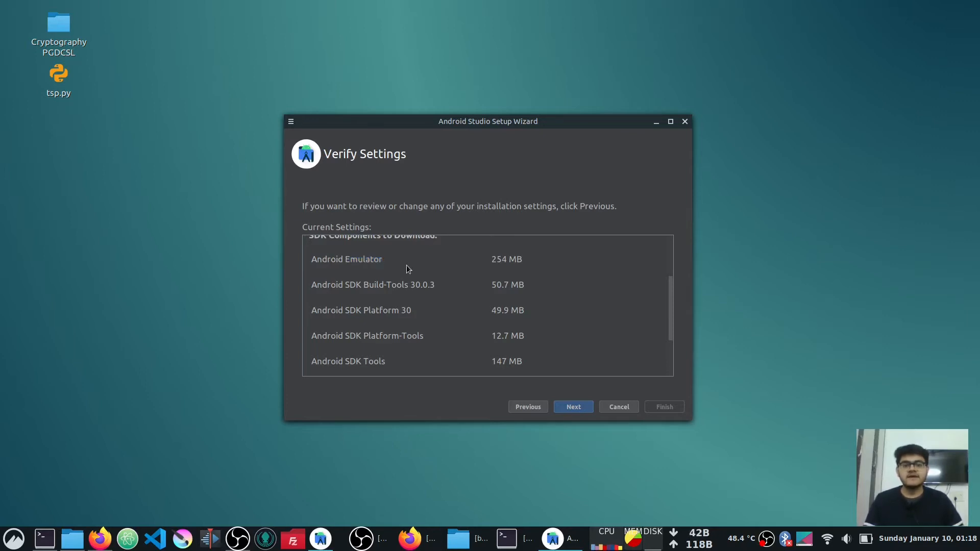
pyautogui.moveTo(312, 286); pyautogui.dragTo(351, 290)
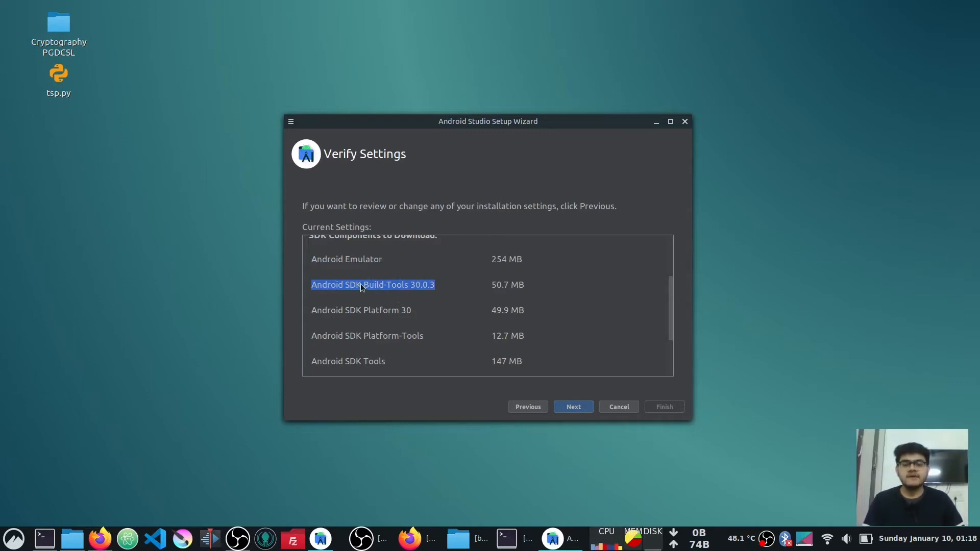
pyautogui.click(452, 286)
# Step: Review the remaining SDK components, from Android SDK Platform 30 and Platform-Tools through SDK Patch Applier v4 and Sources for Android 30
pyautogui.moveTo(412, 309); pyautogui.dragTo(322, 312)
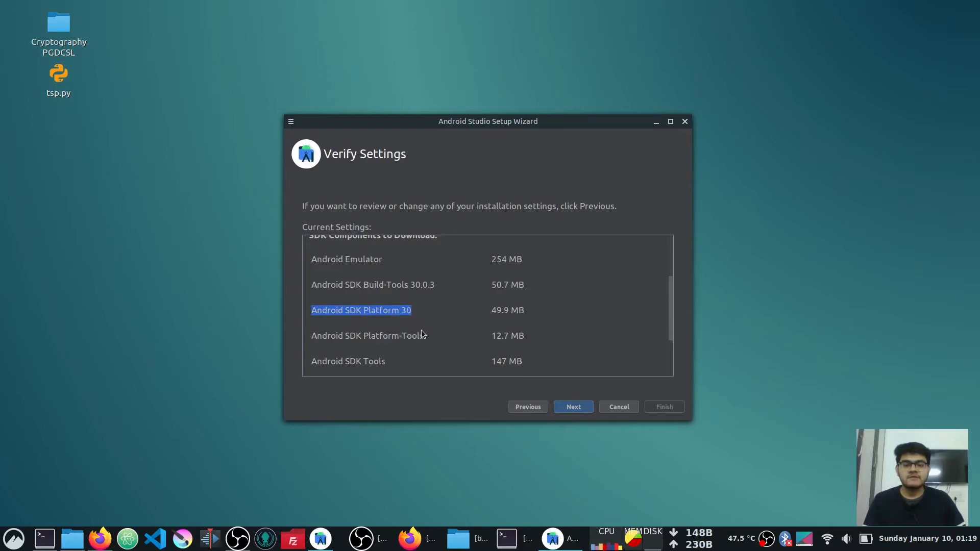
pyautogui.moveTo(426, 336); pyautogui.dragTo(303, 336)
pyautogui.scroll(-2, 360, 350)
pyautogui.scroll(-1, 360, 349)
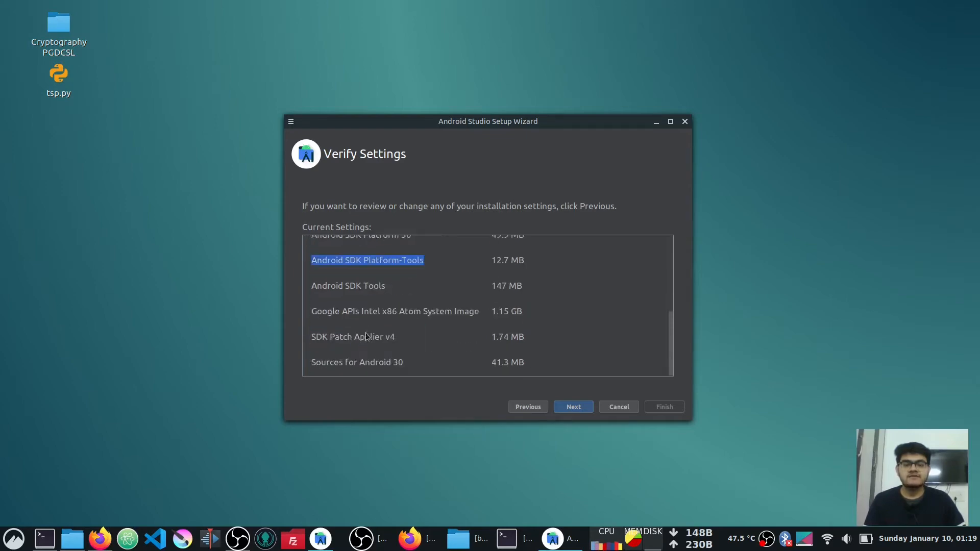
pyautogui.moveTo(386, 289); pyautogui.dragTo(436, 317)
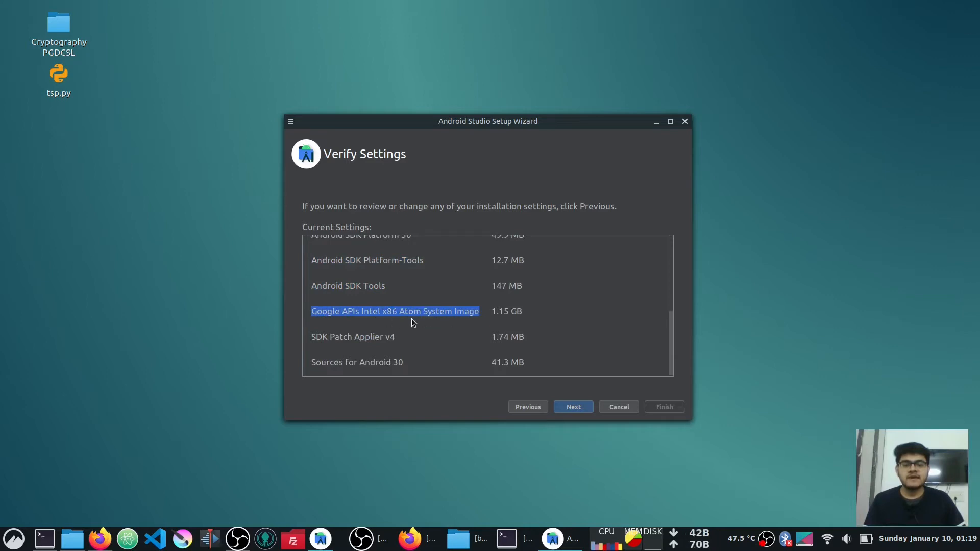
pyautogui.moveTo(397, 337); pyautogui.dragTo(287, 344)
pyautogui.moveTo(410, 362); pyautogui.dragTo(249, 362)
pyautogui.click(383, 338)
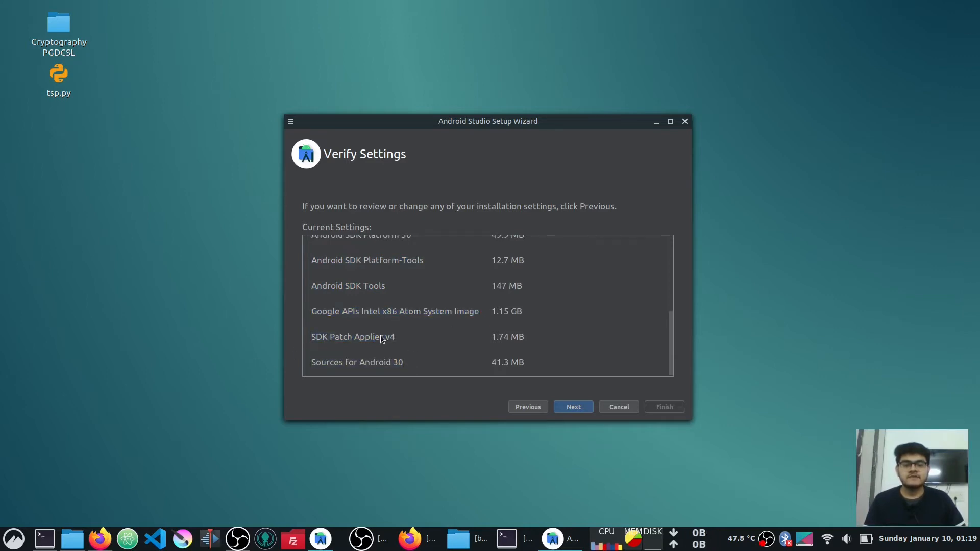
# Step: Proceed to the emulator settings and open the linked hardware acceleration guide, reading its section on KVM for Linux
pyautogui.click(579, 406)
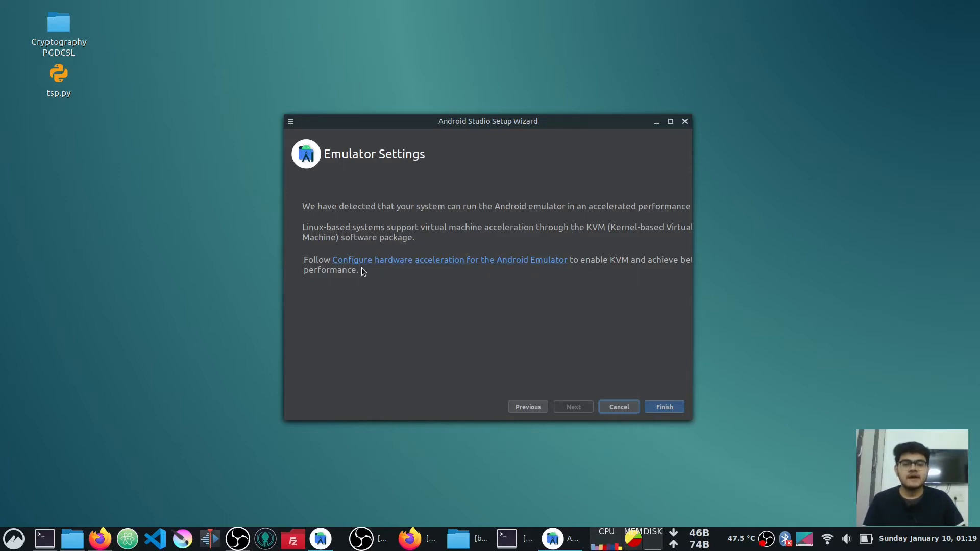
pyautogui.click(458, 260)
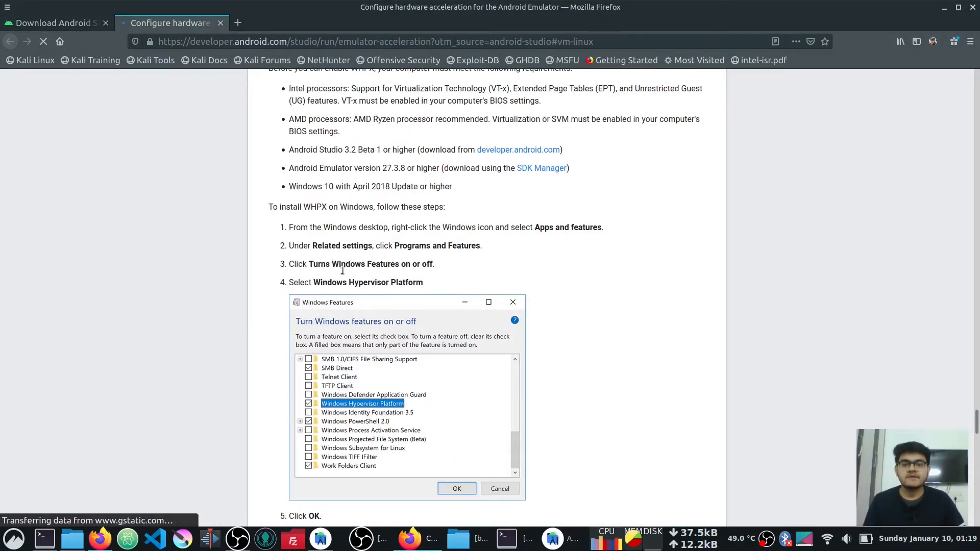
pyautogui.scroll(-6, 342, 276)
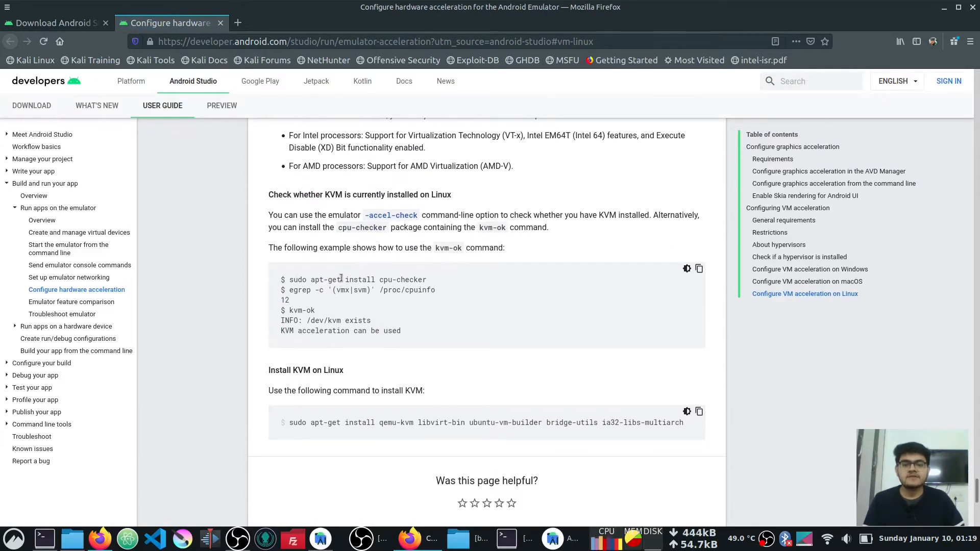
pyautogui.scroll(1, 341, 278)
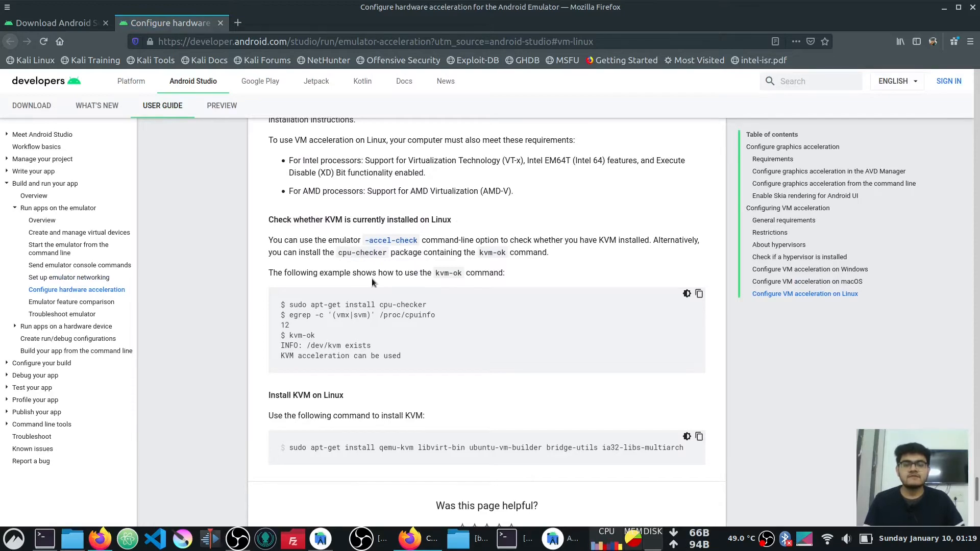
pyautogui.scroll(-1, 372, 279)
pyautogui.scroll(3, 371, 279)
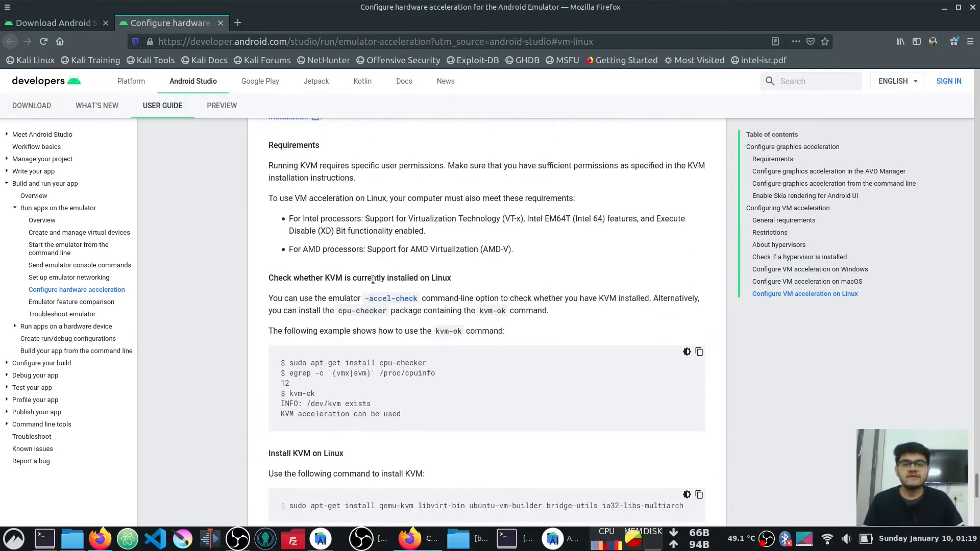
pyautogui.scroll(5, 373, 279)
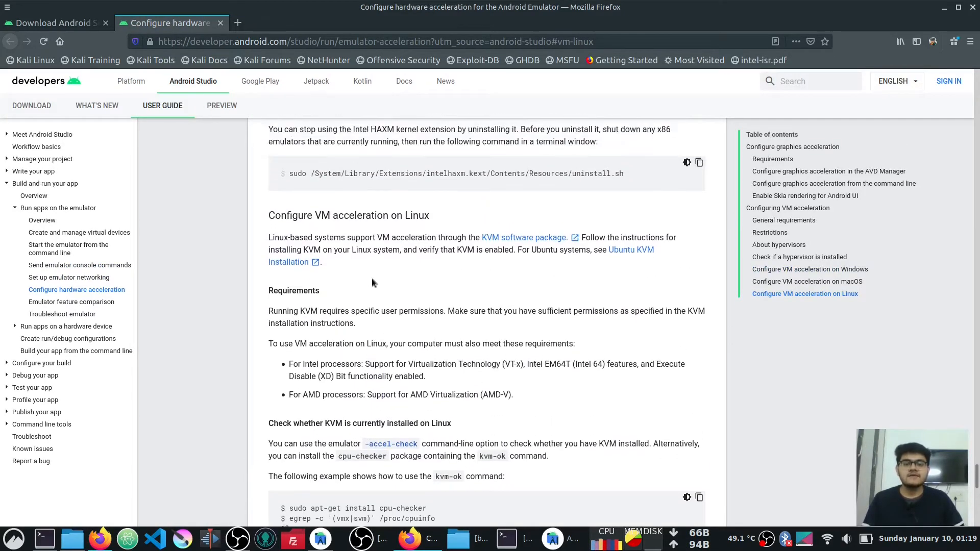
# Step: Examine the guide's VM acceleration sections for macOS and Windows, including the steps for enabling Windows Hypervisor Platform
pyautogui.scroll(8, 372, 280)
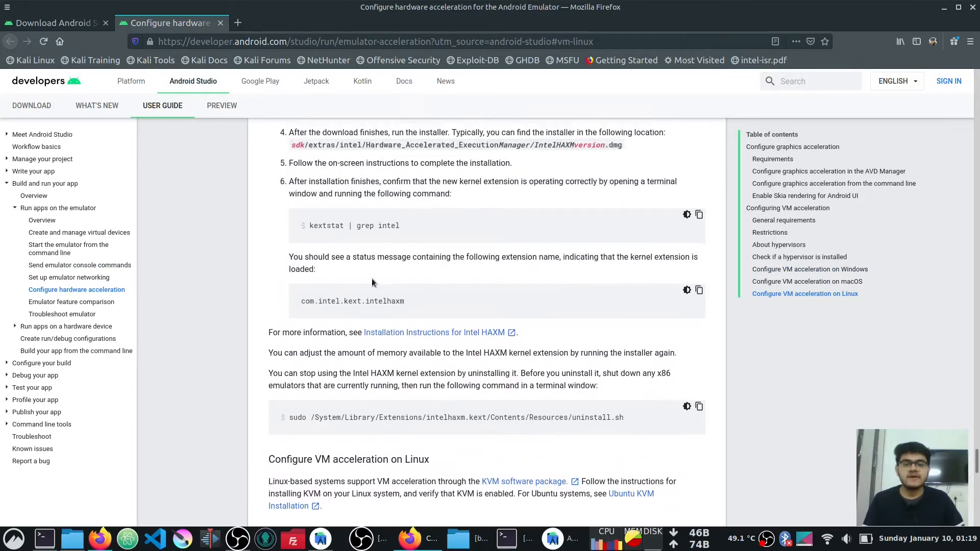
pyautogui.scroll(7, 372, 282)
pyautogui.scroll(-7, 371, 279)
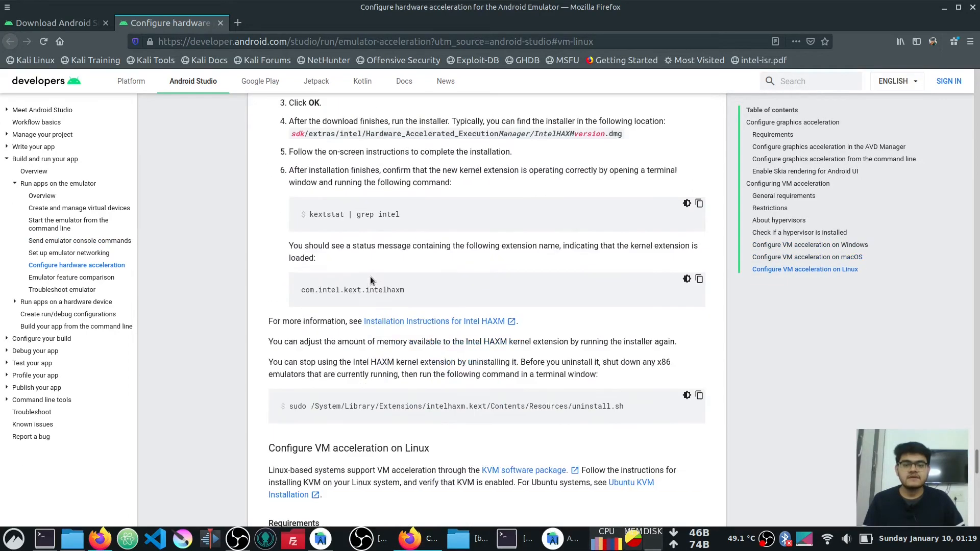
pyautogui.scroll(-15, 370, 279)
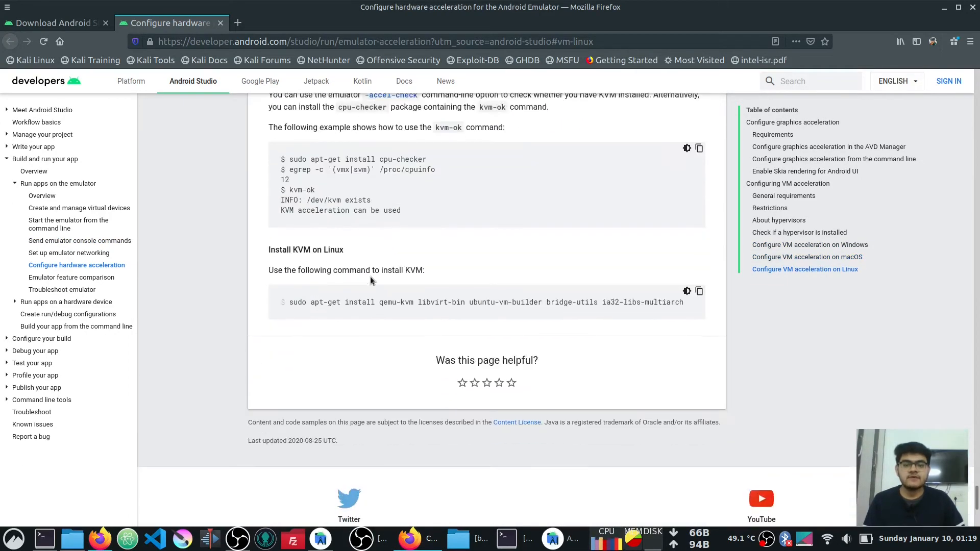
pyautogui.scroll(15, 370, 276)
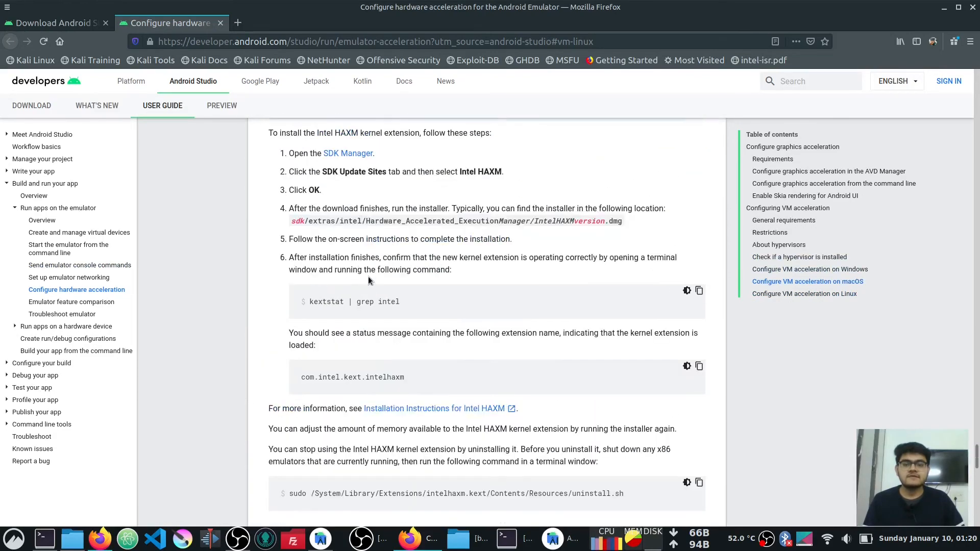
pyautogui.scroll(8, 368, 280)
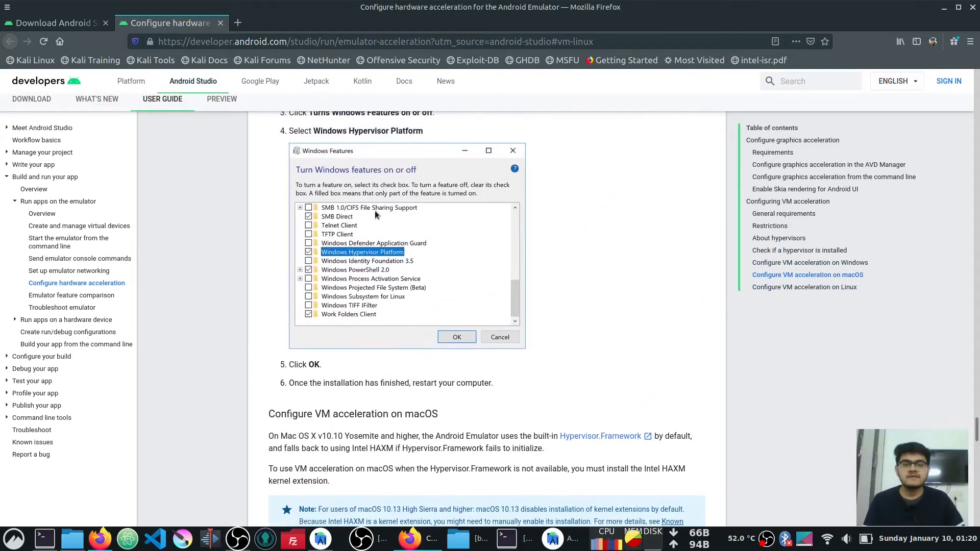
pyautogui.scroll(2, 375, 214)
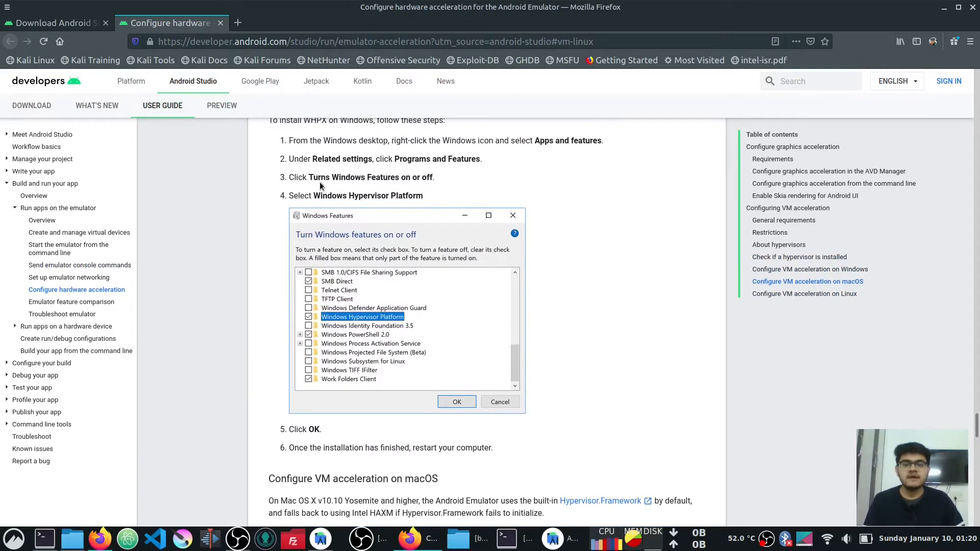
pyautogui.moveTo(309, 179); pyautogui.dragTo(443, 173)
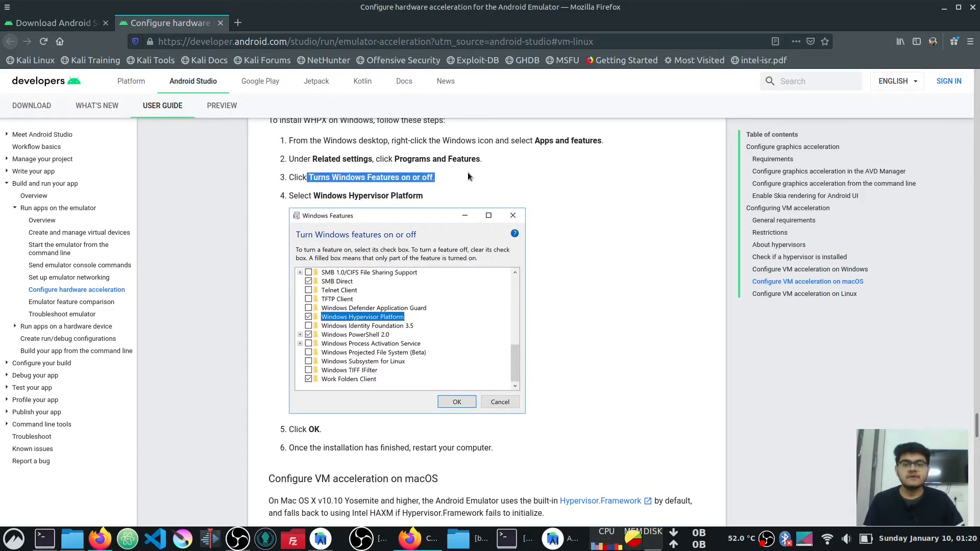
pyautogui.click(335, 199)
pyautogui.moveTo(312, 197); pyautogui.dragTo(434, 202)
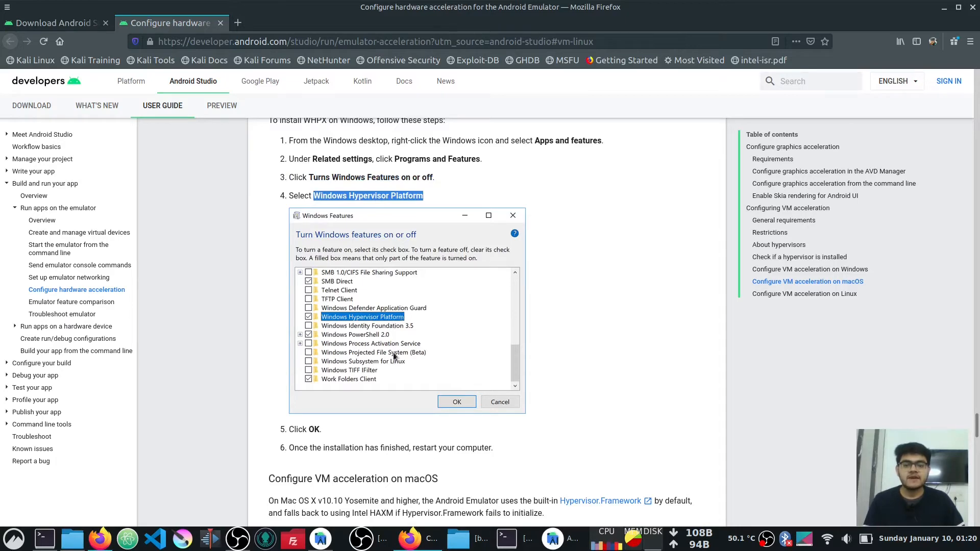
pyautogui.scroll(-3, 395, 354)
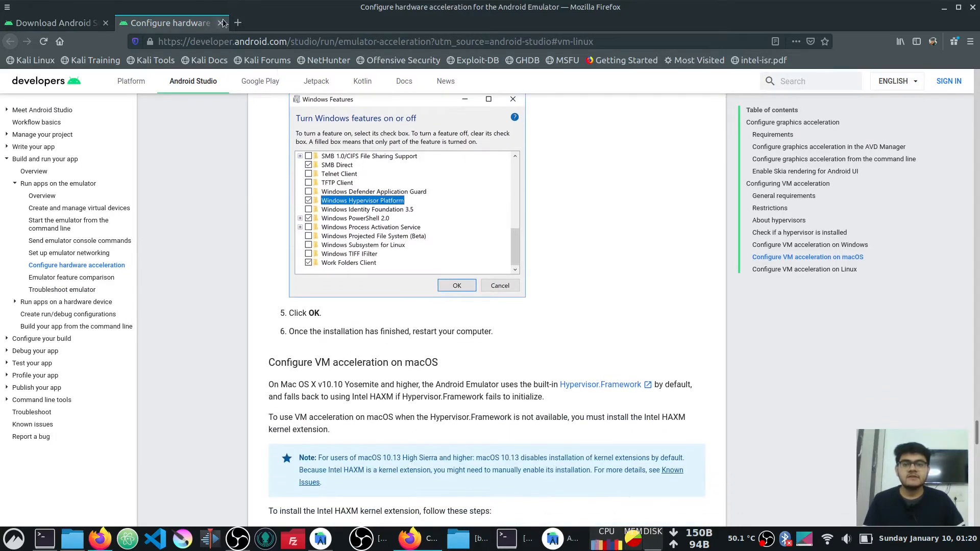
# Step: Close both browser pages and complete the emulator settings page to start the component download, showing its details
pyautogui.click(221, 23)
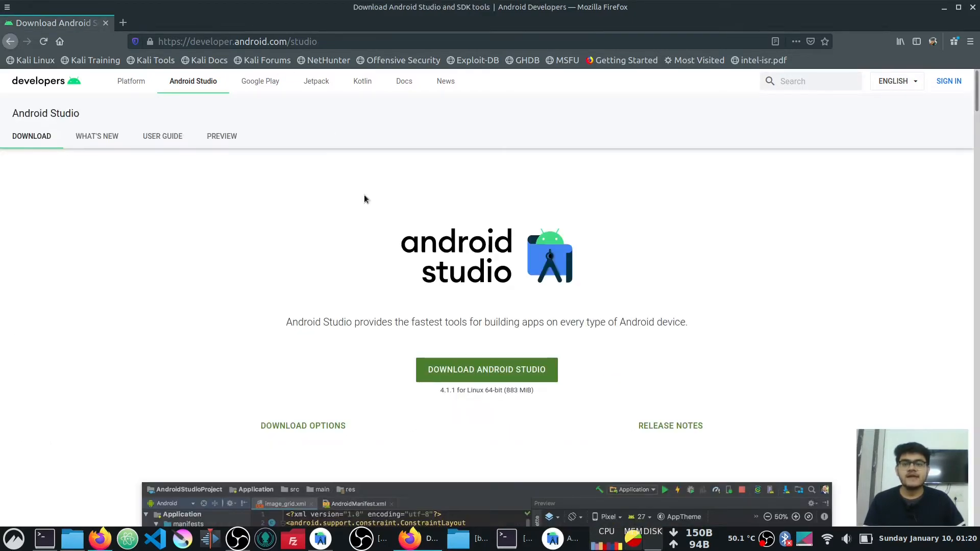
pyautogui.hotkey('ctrl', 'w')
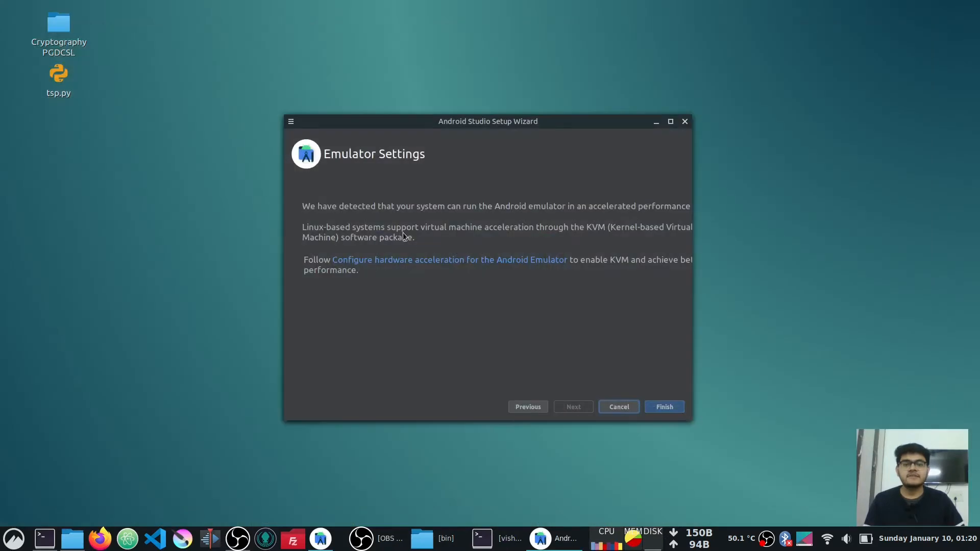
pyautogui.click(665, 407)
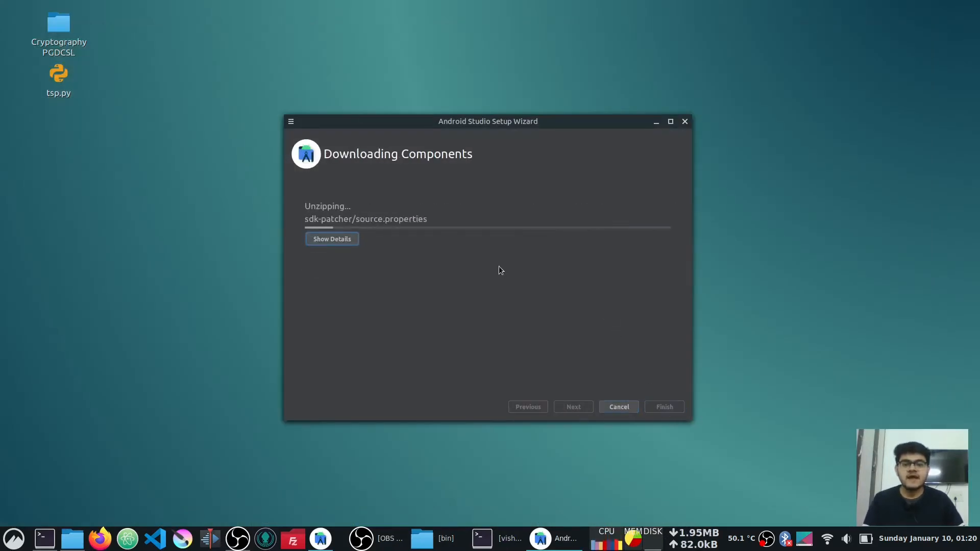
pyautogui.click(354, 243)
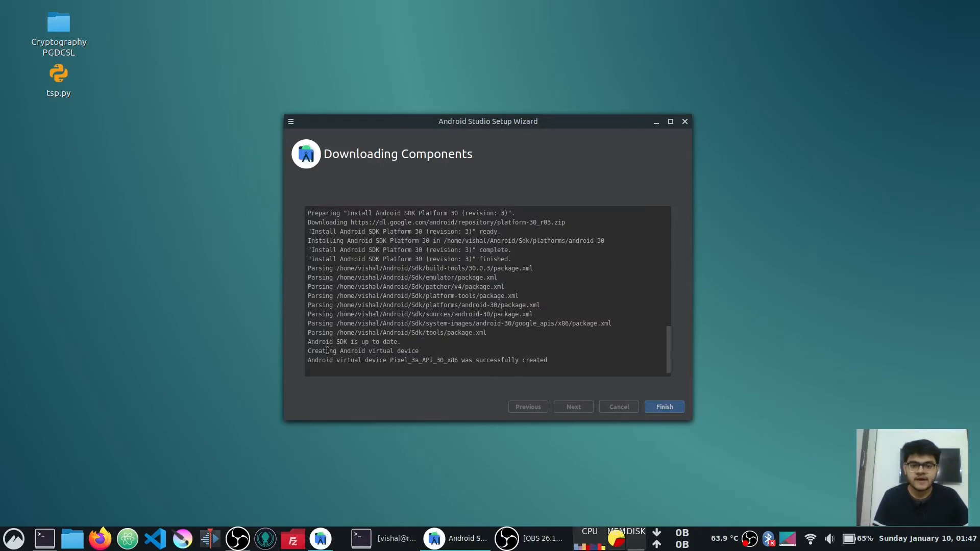
# Step: Check the virtual device creation lines in the download log and finish the setup wizard
pyautogui.moveTo(308, 351); pyautogui.dragTo(423, 351)
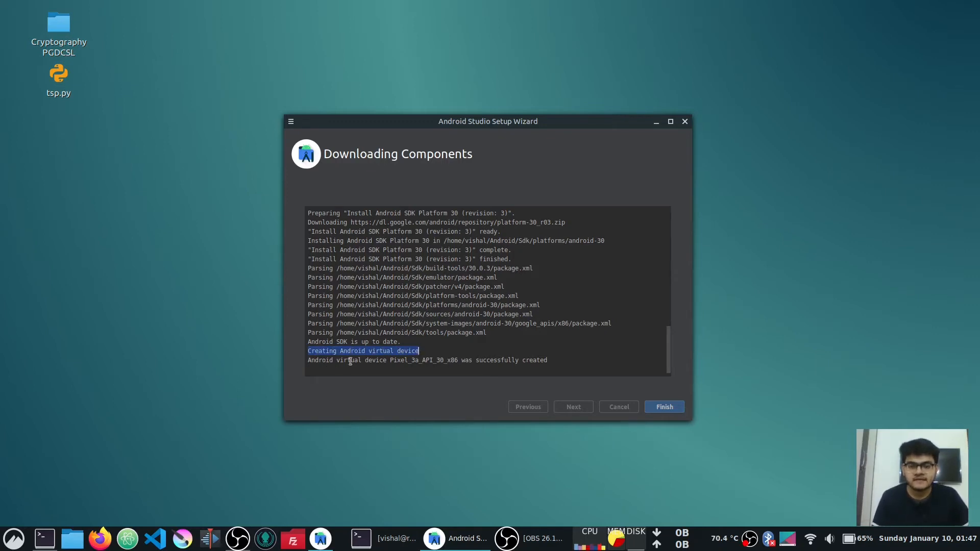
pyautogui.moveTo(388, 362); pyautogui.dragTo(459, 361)
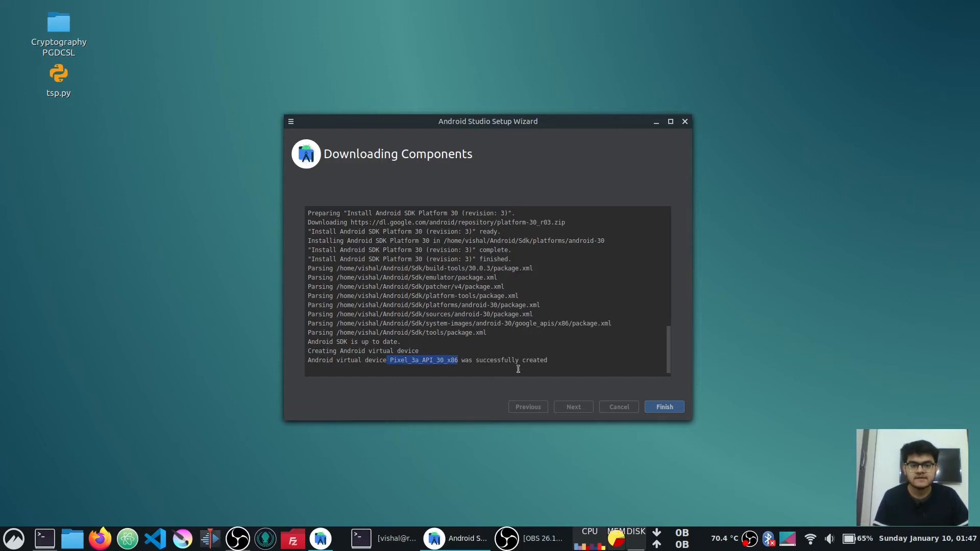
pyautogui.click(654, 408)
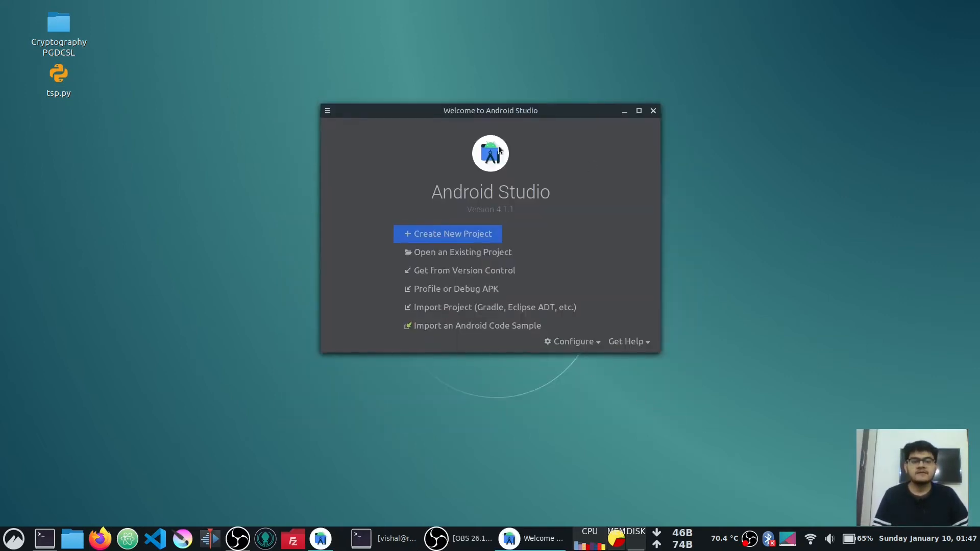
# Step: Start a new project, look through the phone and tablet templates, and choose Empty Activity
pyautogui.click(481, 237)
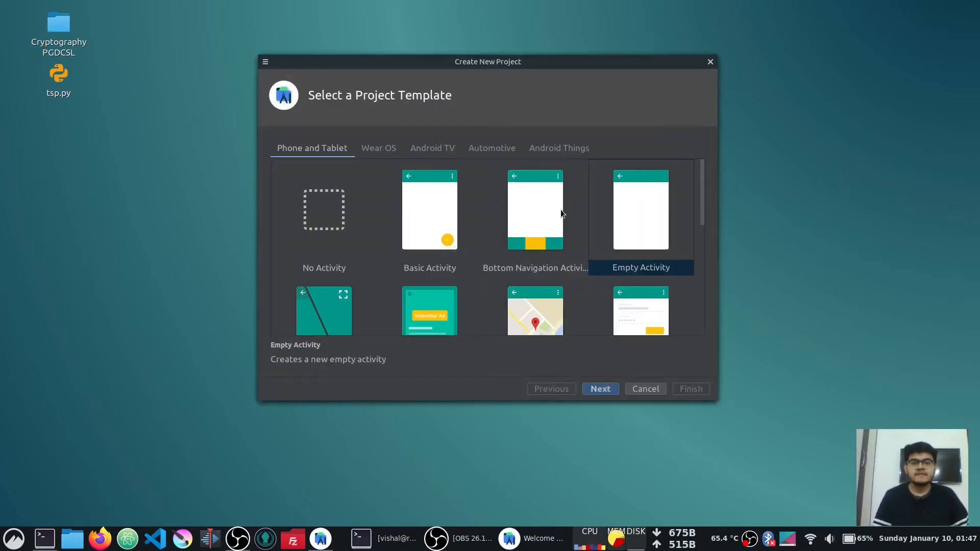
pyautogui.scroll(-2, 391, 213)
pyautogui.scroll(-10, 513, 227)
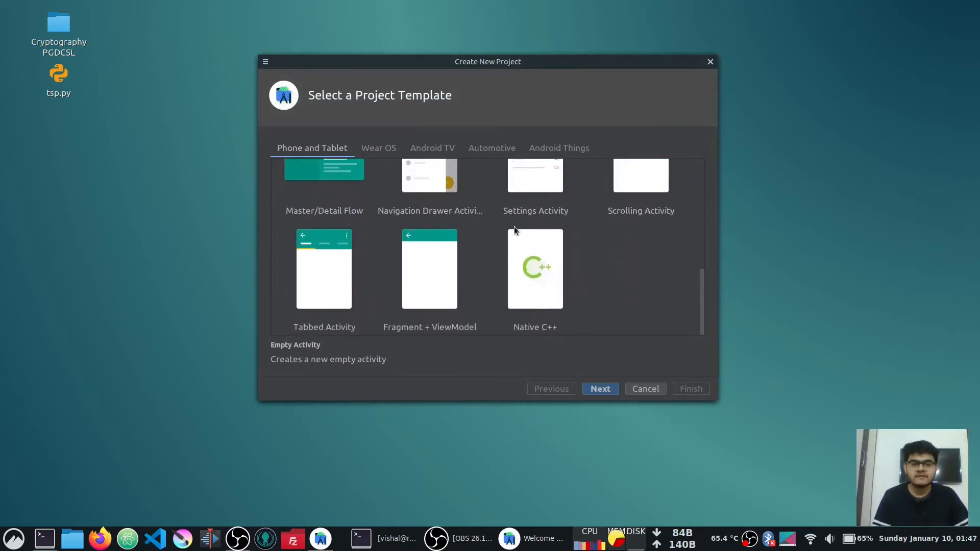
pyautogui.scroll(10, 514, 227)
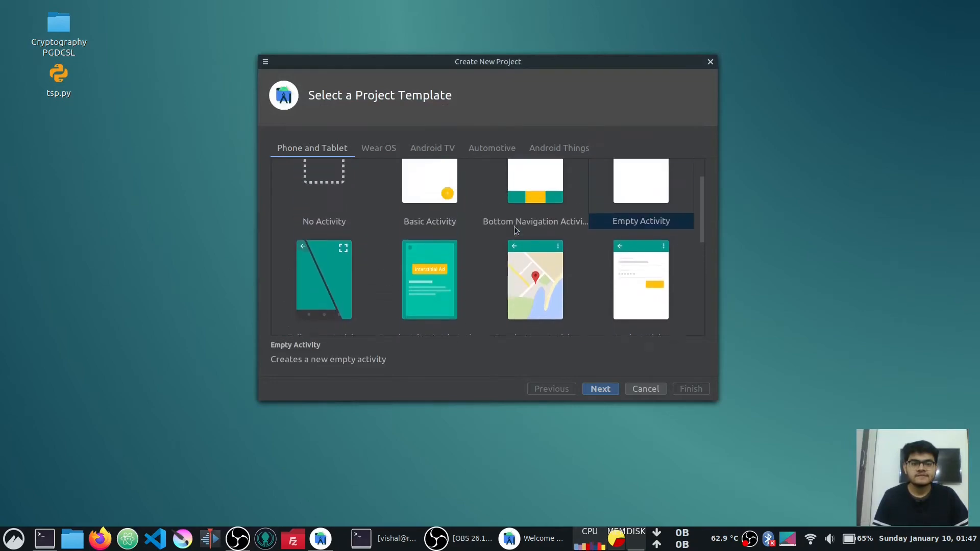
pyautogui.click(647, 202)
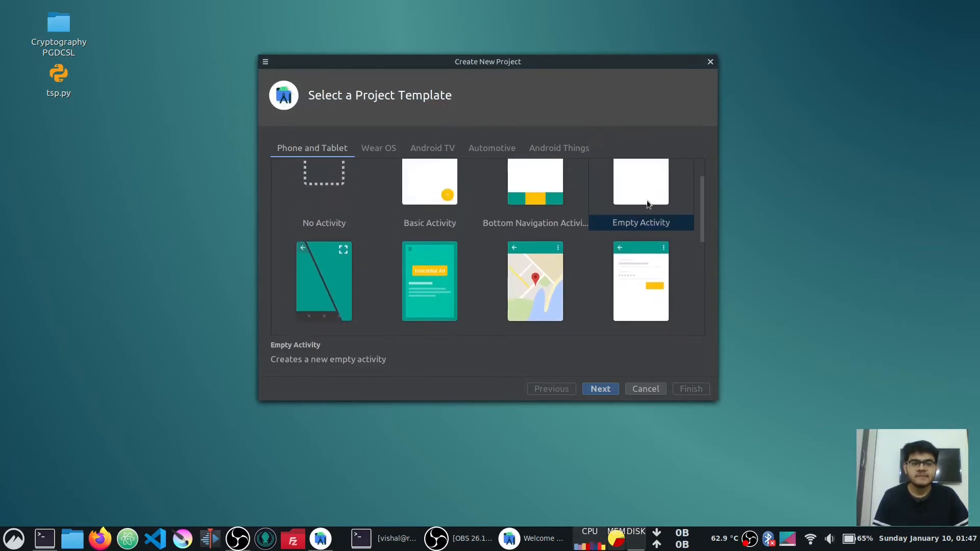
pyautogui.click(601, 389)
# Step: Name the application ThinkX in the project configuration
pyautogui.press('BackSpace')
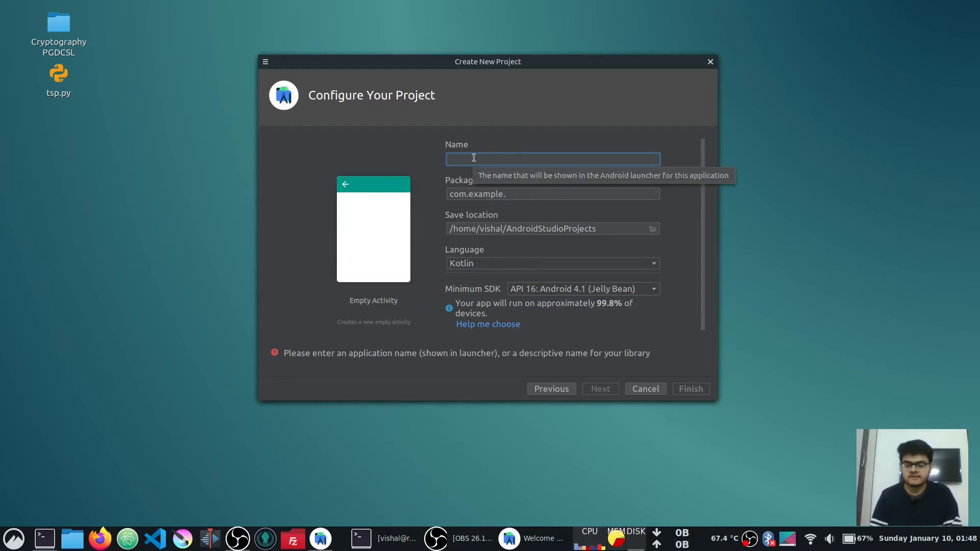
pyautogui.write('Think')
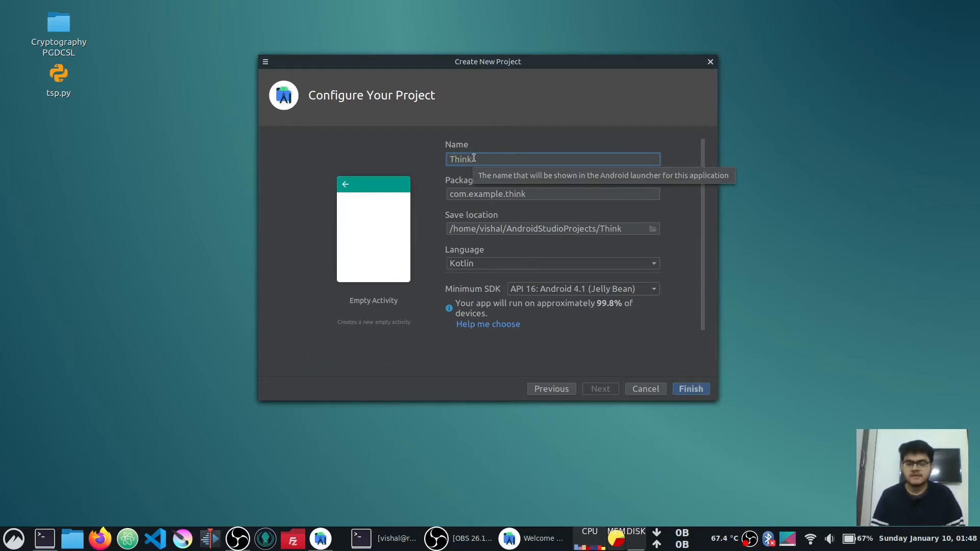
pyautogui.write('X')
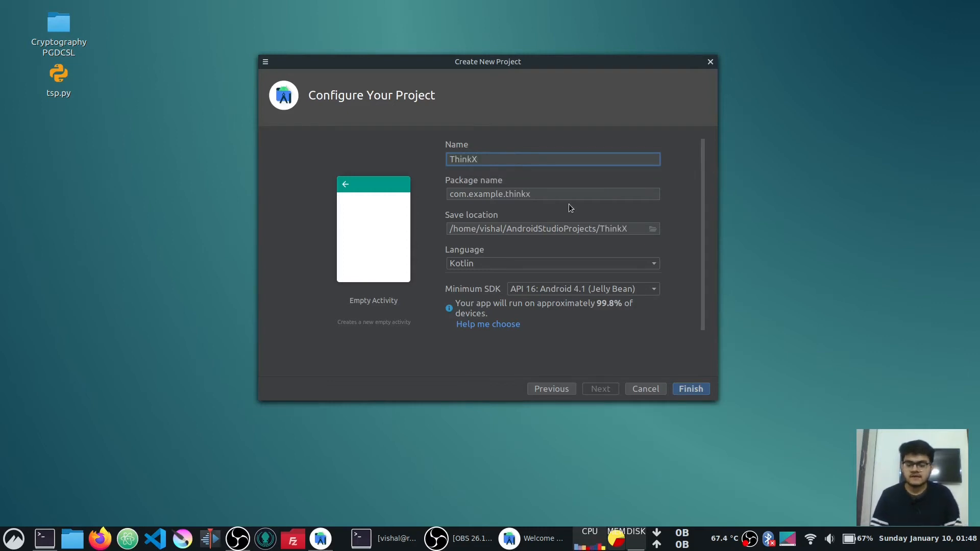
pyautogui.write('Ec')
pyautogui.press('BackSpace')
pyautogui.press('BackSpace')
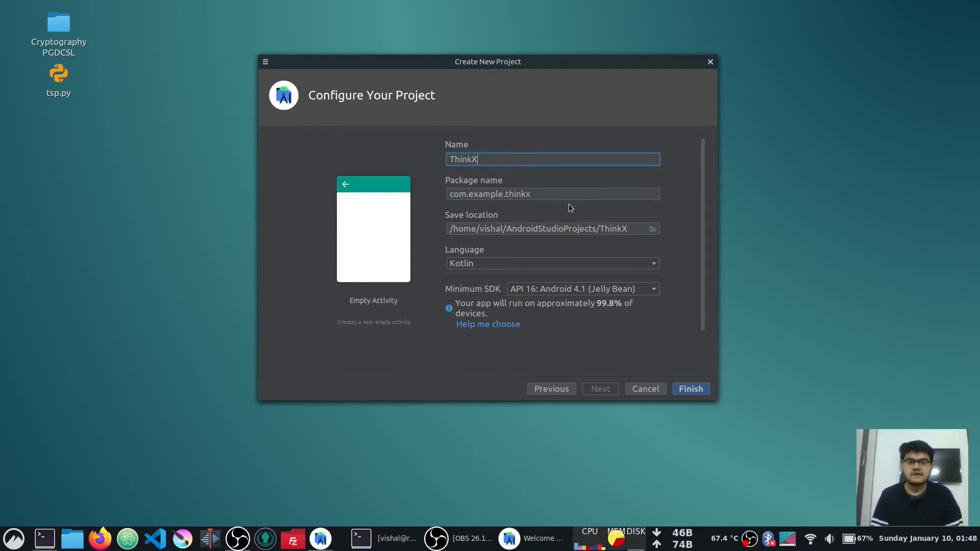
# Step: Change the project's package name to com.ecommerce.thinkx
pyautogui.click(477, 194)
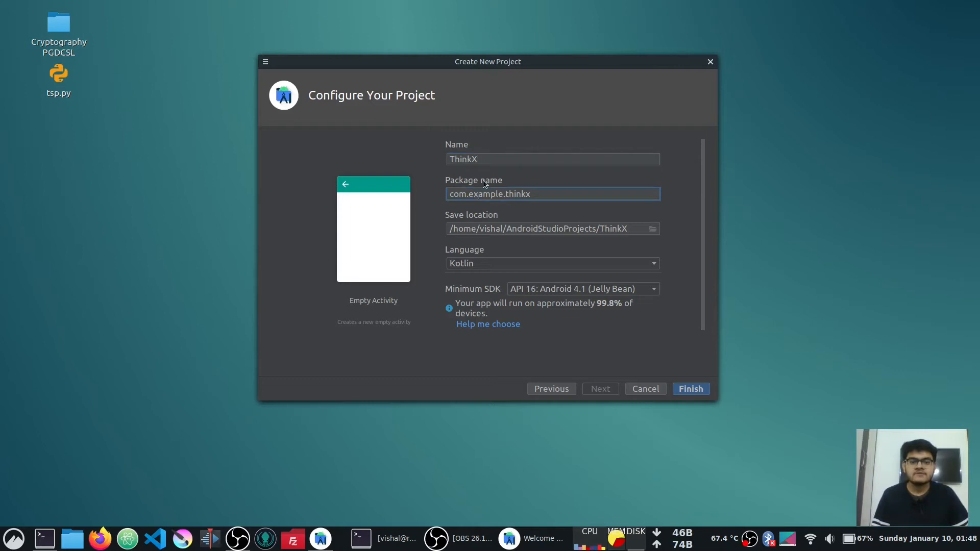
pyautogui.click(534, 194)
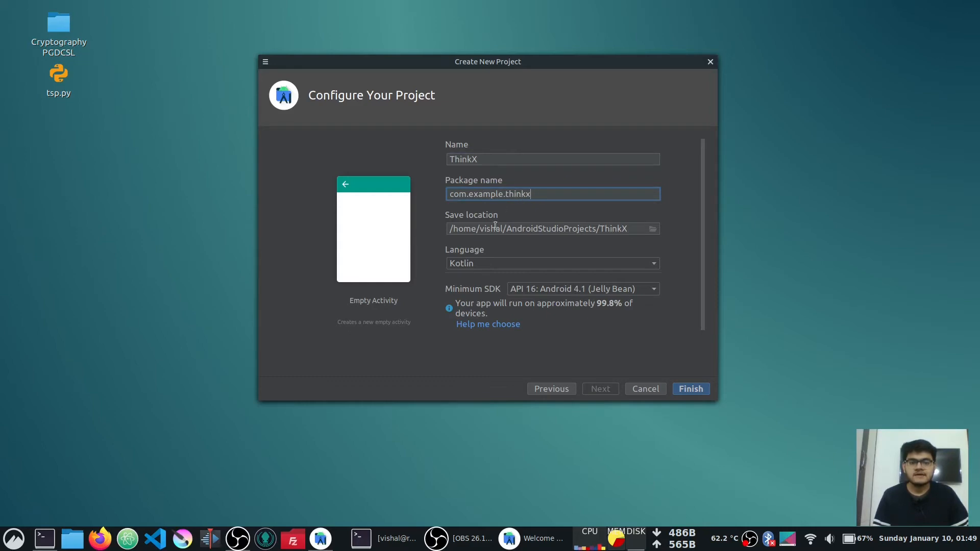
pyautogui.tripleClick(491, 195)
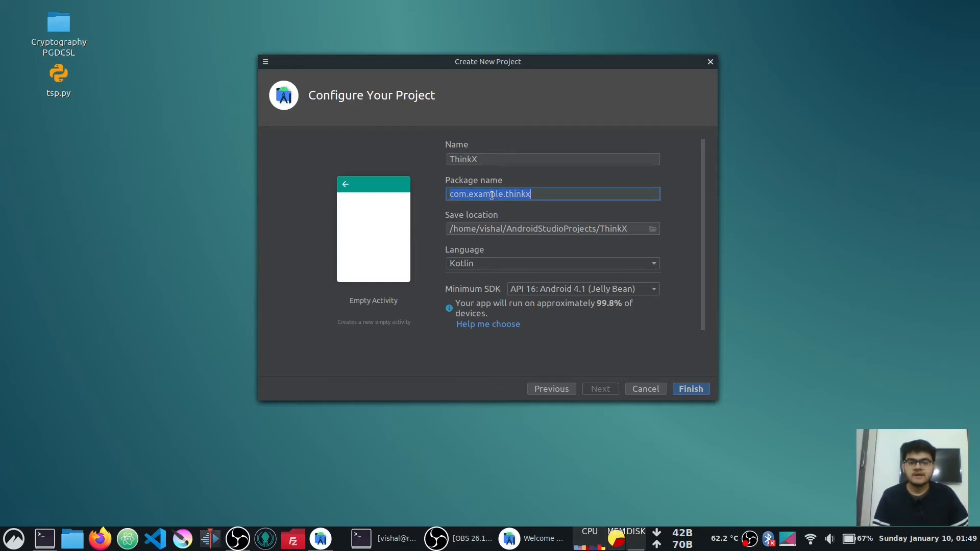
pyautogui.click(537, 194)
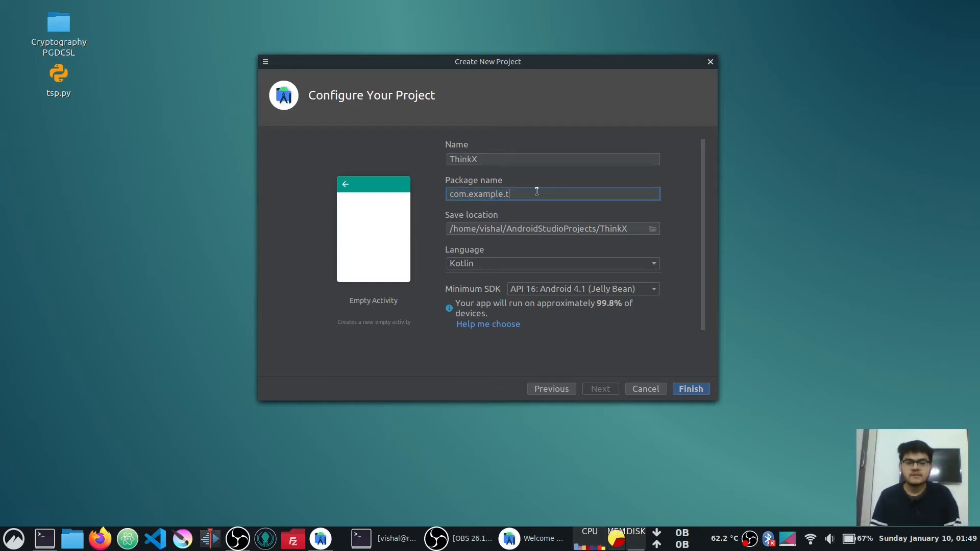
pyautogui.press('BackSpace')
pyautogui.press('BackSpace')
pyautogui.press('BackSpace')
pyautogui.press('BackSpace')
pyautogui.press('BackSpace')
pyautogui.press('BackSpace')
pyautogui.press('BackSpace')
pyautogui.press('BackSpace')
pyautogui.press('BackSpace')
pyautogui.press('BackSpace')
pyautogui.press('BackSpace')
pyautogui.press('BackSpace')
pyautogui.press('BackSpace')
pyautogui.write('ecommerce')
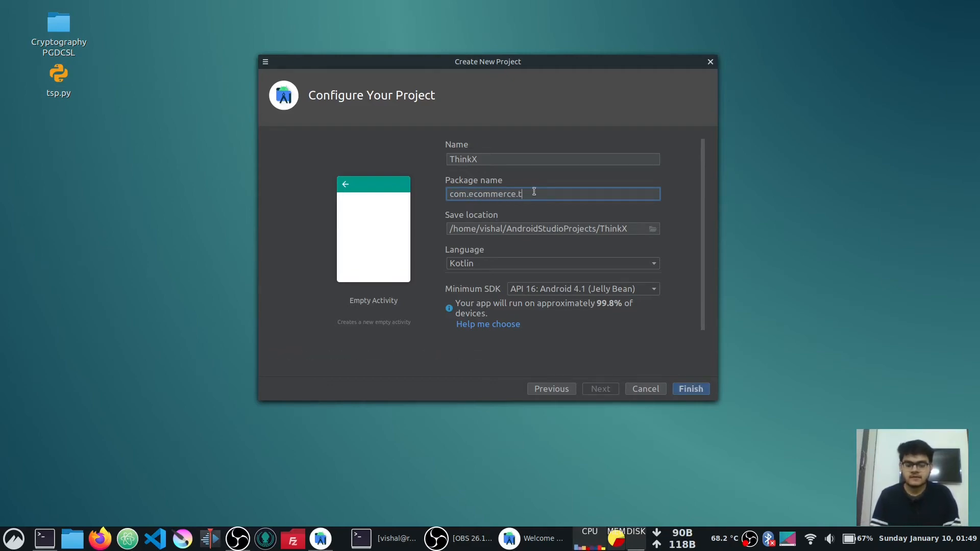
pyautogui.write('.thinkx')
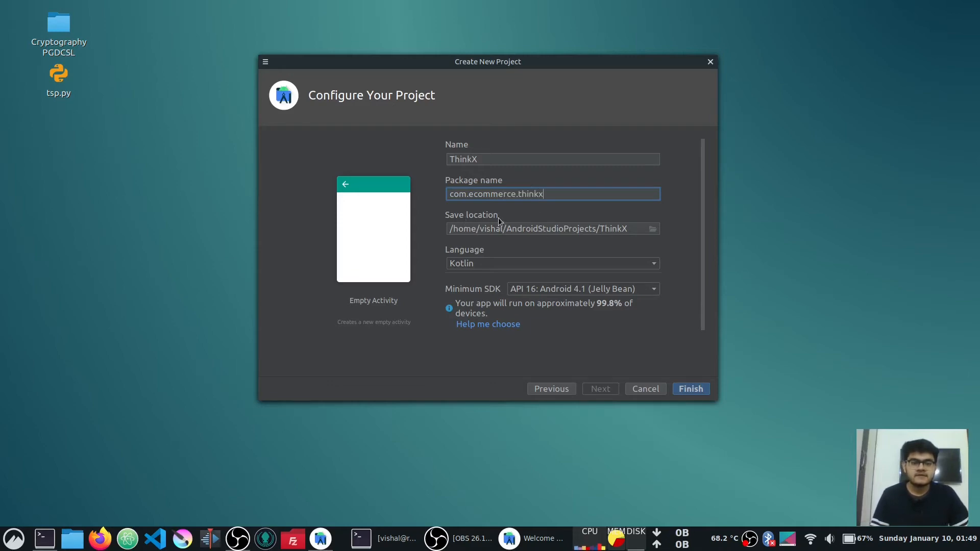
# Step: Set the project language to Java and the minimum SDK to API 21: Android 5.0 (Lollipop)
pyautogui.click(478, 261)
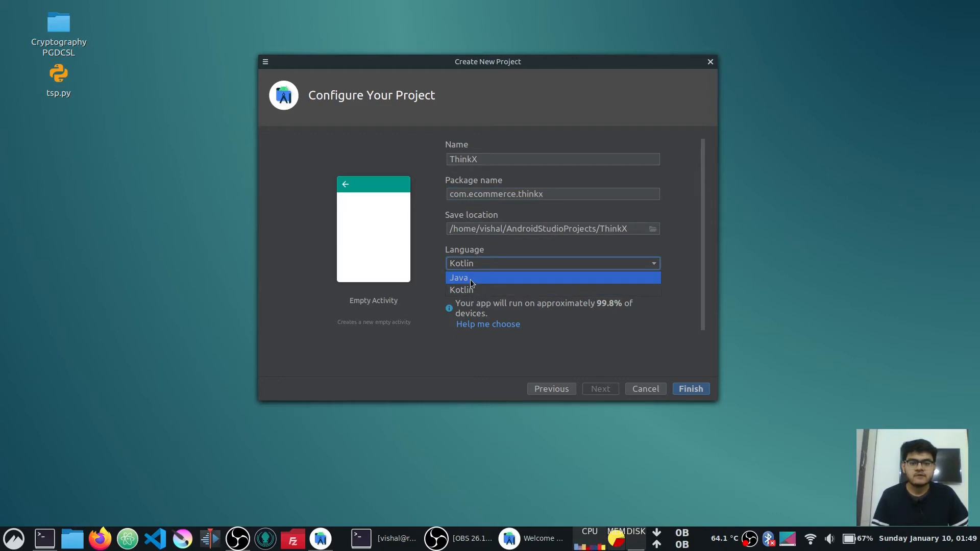
pyautogui.click(471, 282)
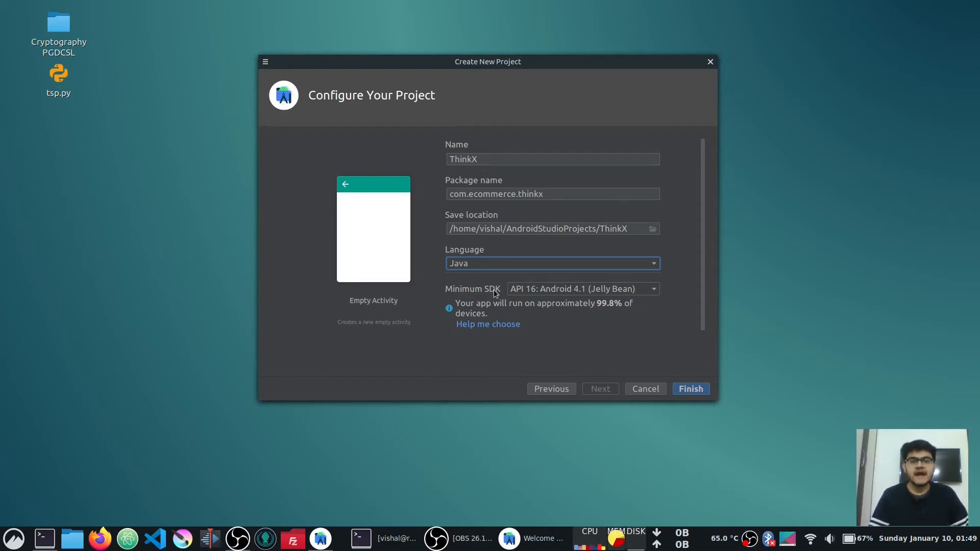
pyautogui.click(521, 291)
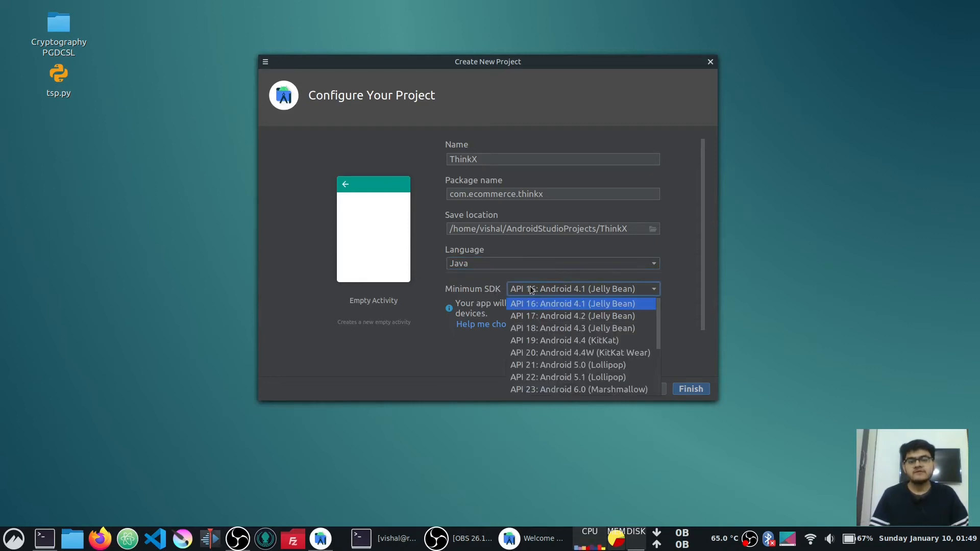
pyautogui.press('Escape')
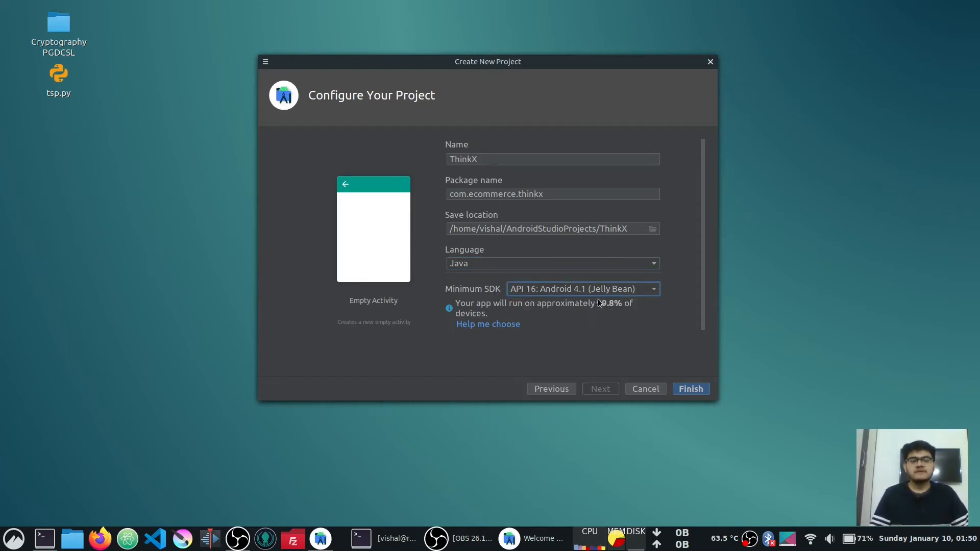
pyautogui.click(572, 290)
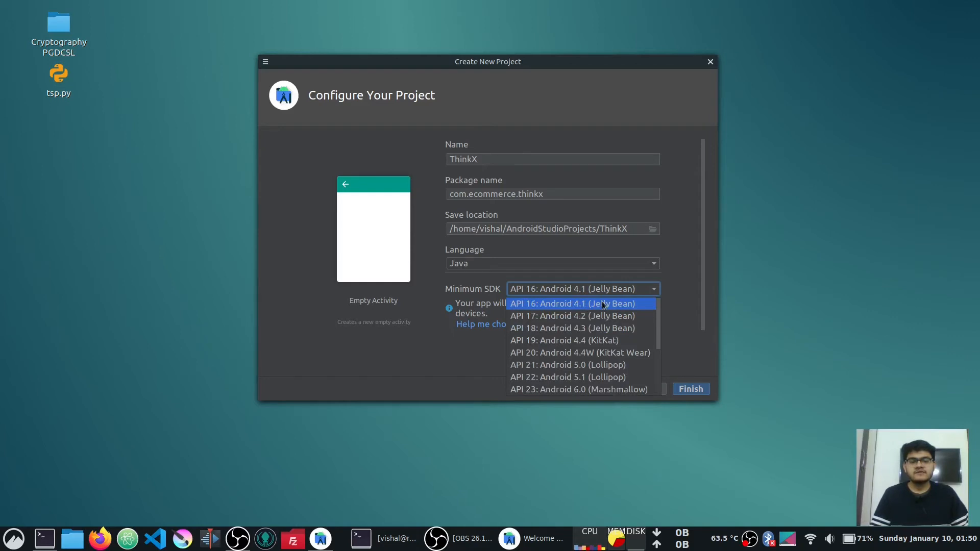
pyautogui.scroll(-2, 603, 305)
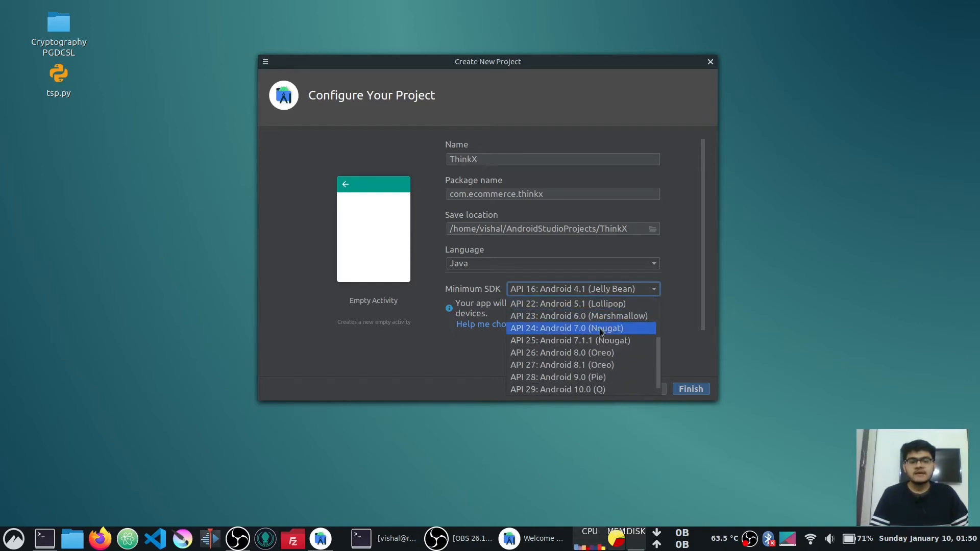
pyautogui.scroll(1, 584, 331)
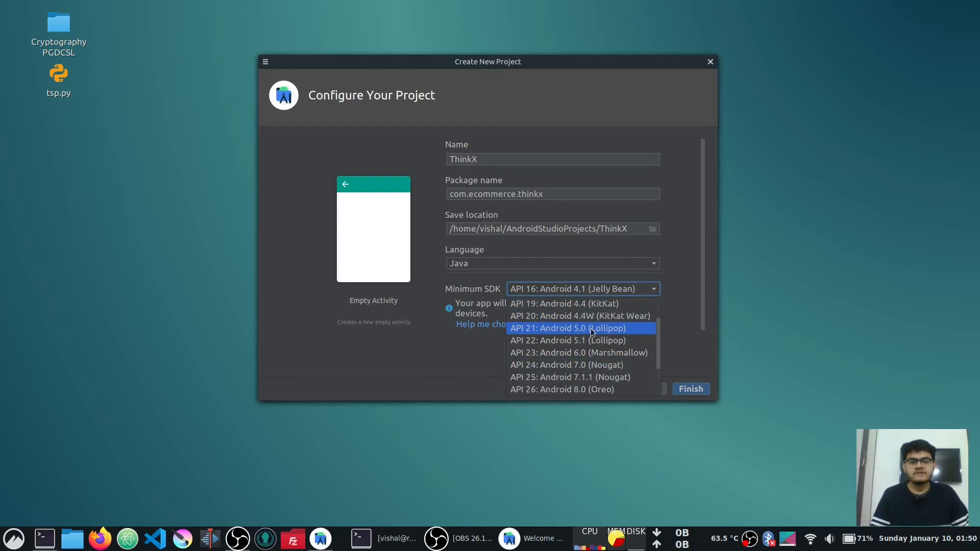
pyautogui.click(590, 328)
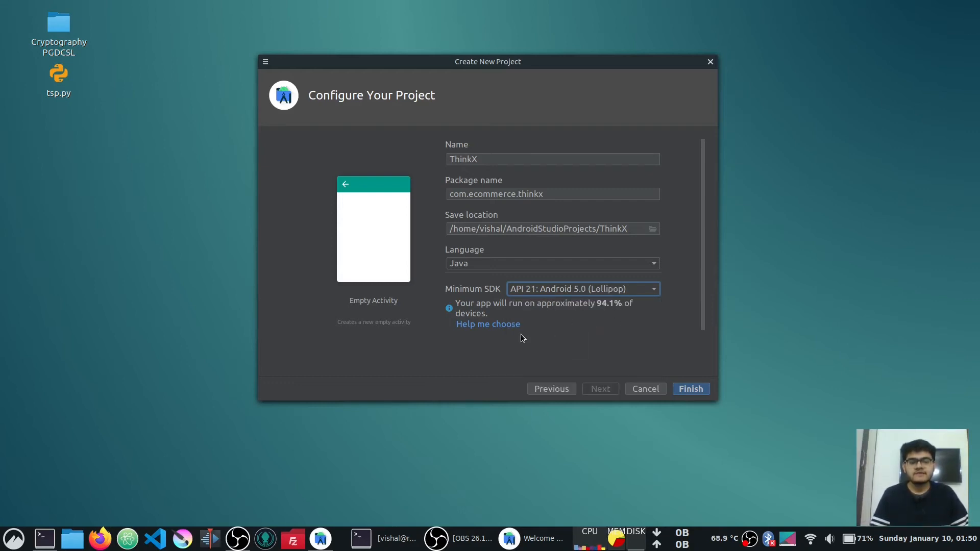
# Step: Finish creating the project and maximize its window, dismissing the Material Theme UI update notification
pyautogui.click(692, 388)
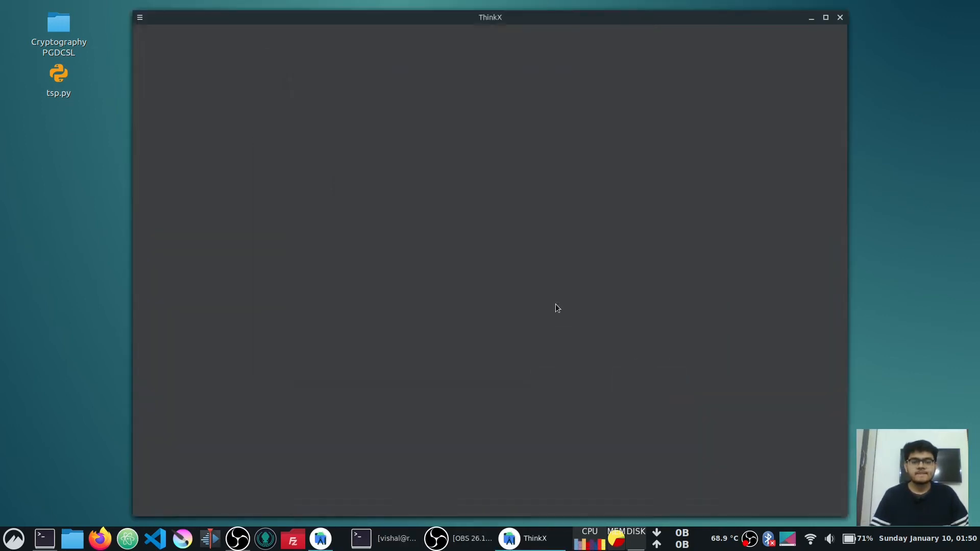
pyautogui.click(825, 17)
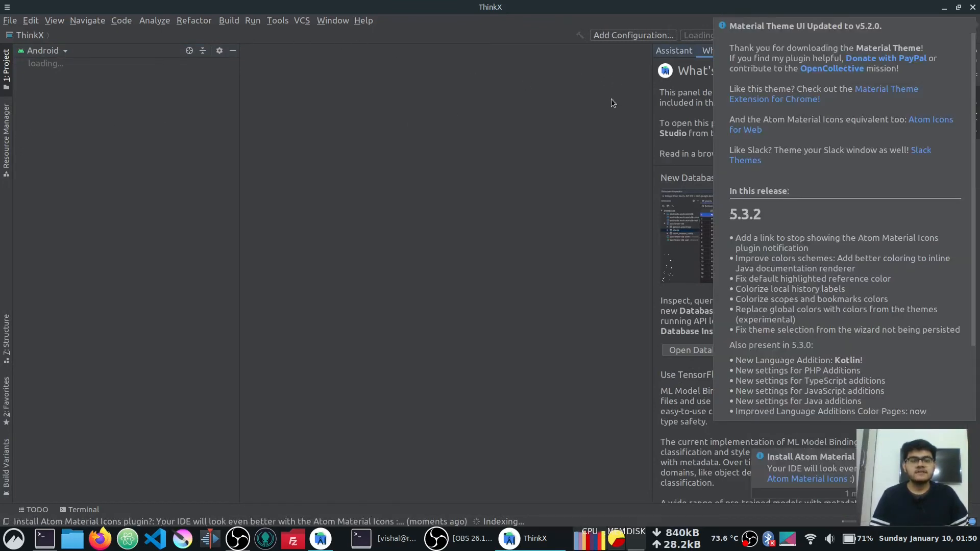
pyautogui.click(966, 26)
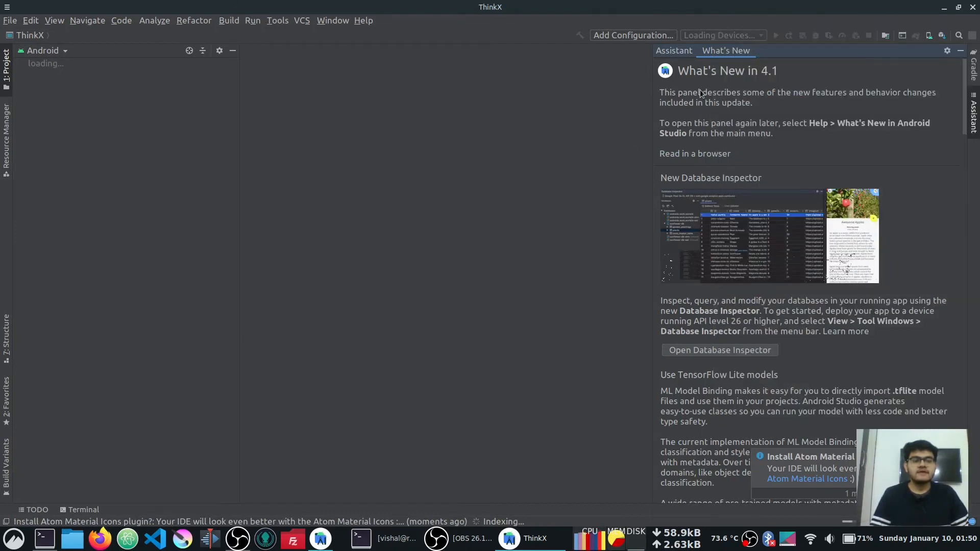
# Step: Skim the What's New in 4.1 notes and hide the Assistant pane
pyautogui.scroll(-10, 776, 255)
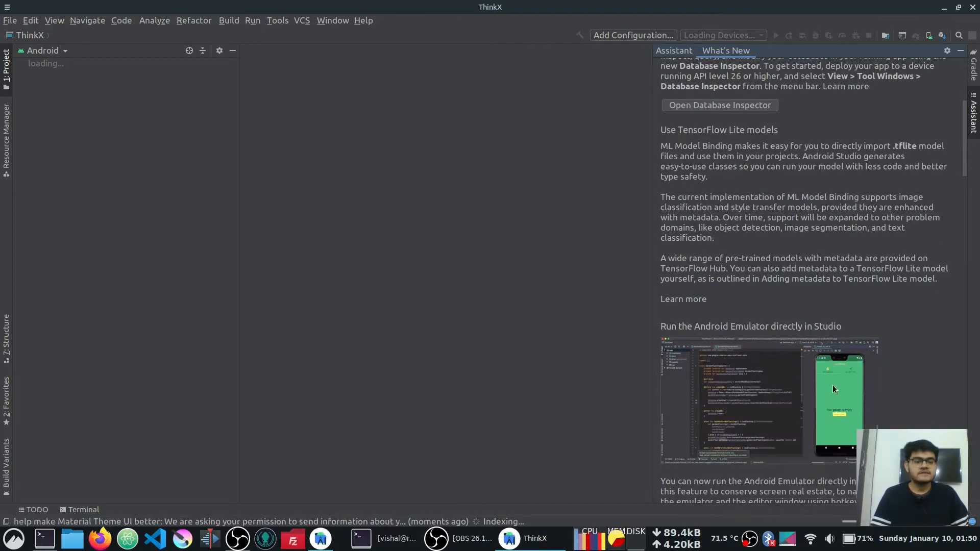
pyautogui.scroll(-8, 822, 382)
pyautogui.scroll(5, 726, 329)
pyautogui.scroll(3, 727, 327)
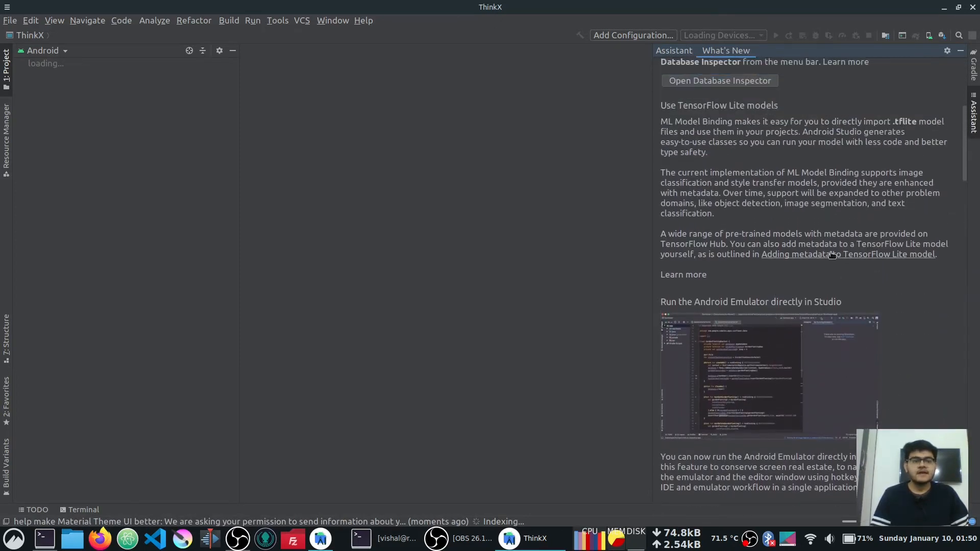
pyautogui.click(975, 128)
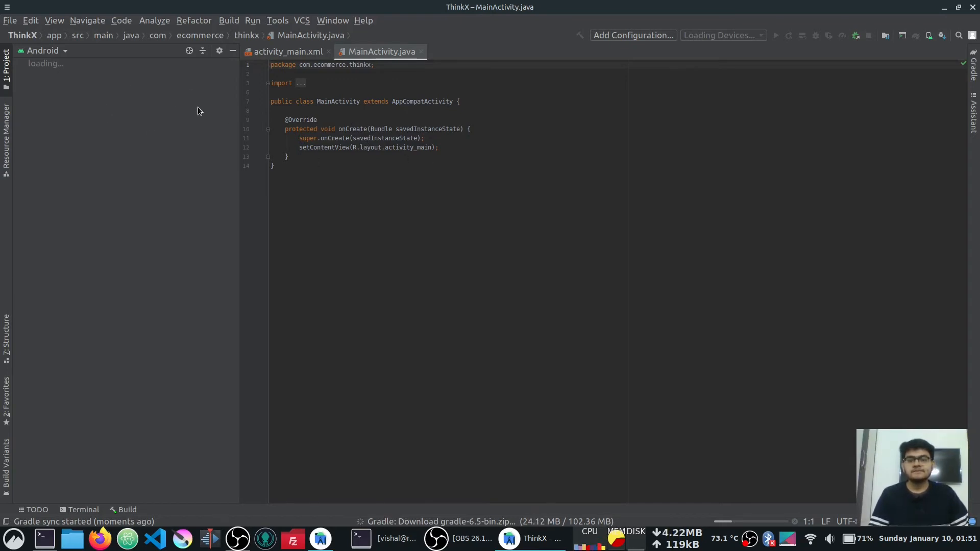
# Step: Open the IDE settings at the Plugins page and browse the plugins offered in the Marketplace
pyautogui.click(355, 119)
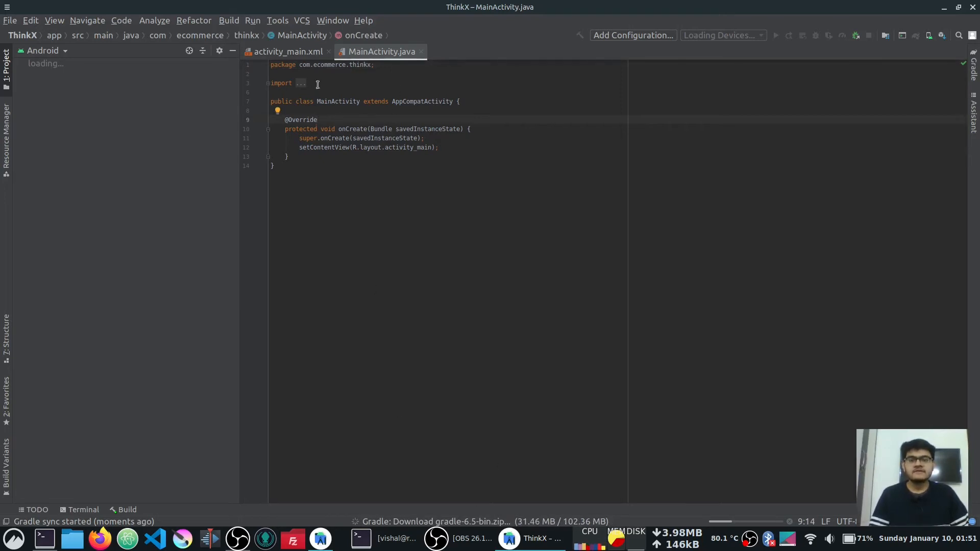
pyautogui.click(279, 21)
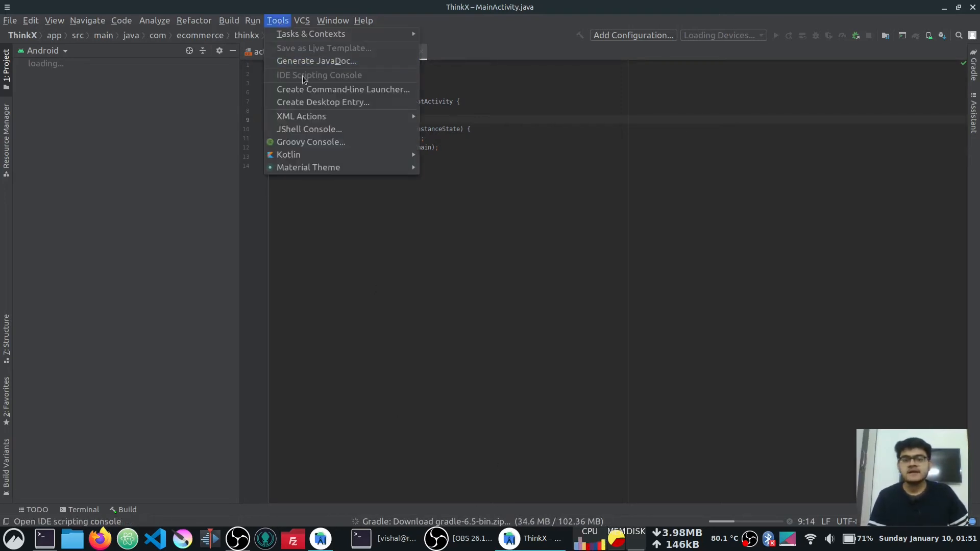
pyautogui.moveTo(323, 23)
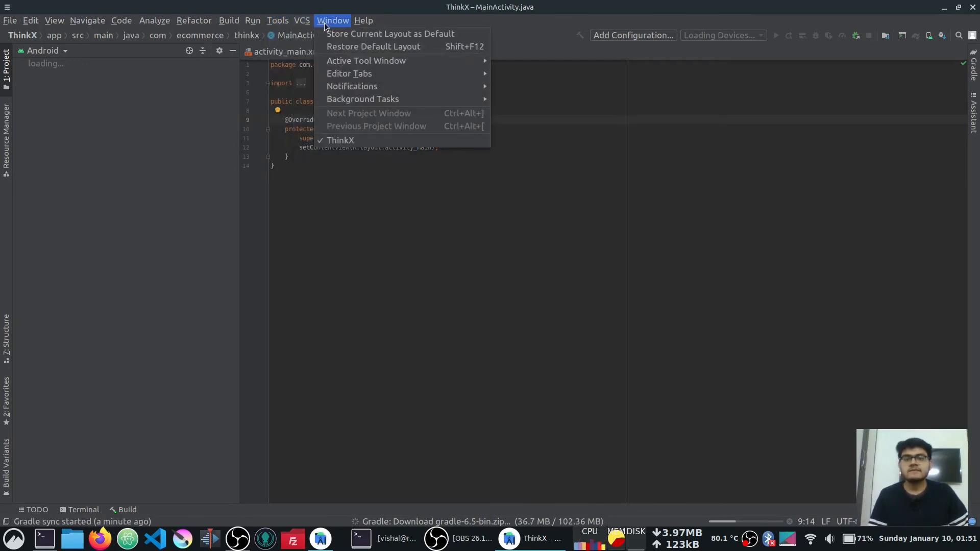
pyautogui.click(11, 21)
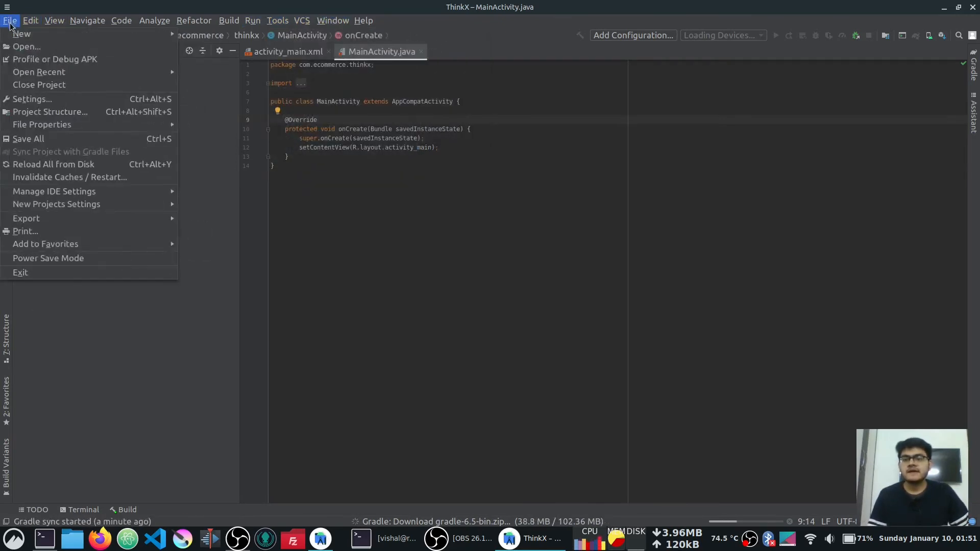
pyautogui.click(46, 99)
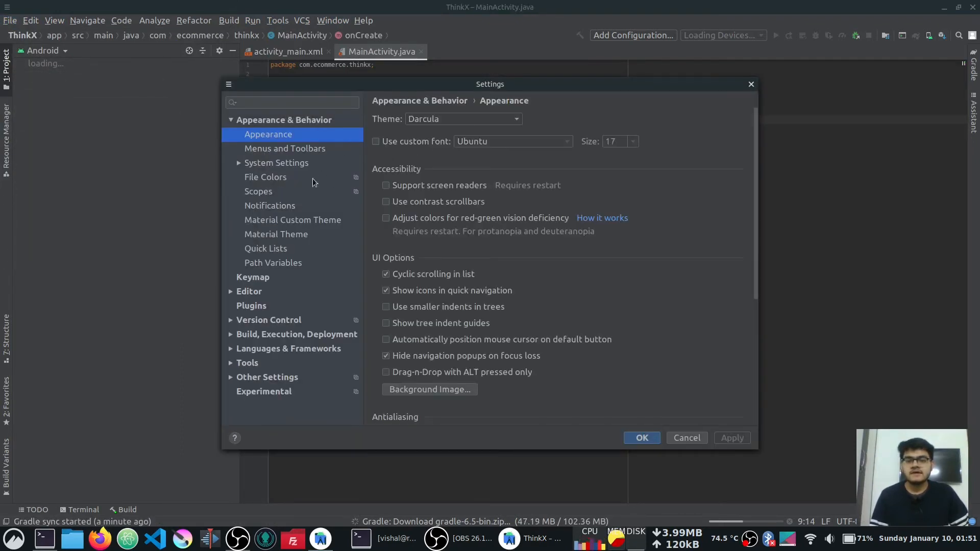
pyautogui.click(263, 304)
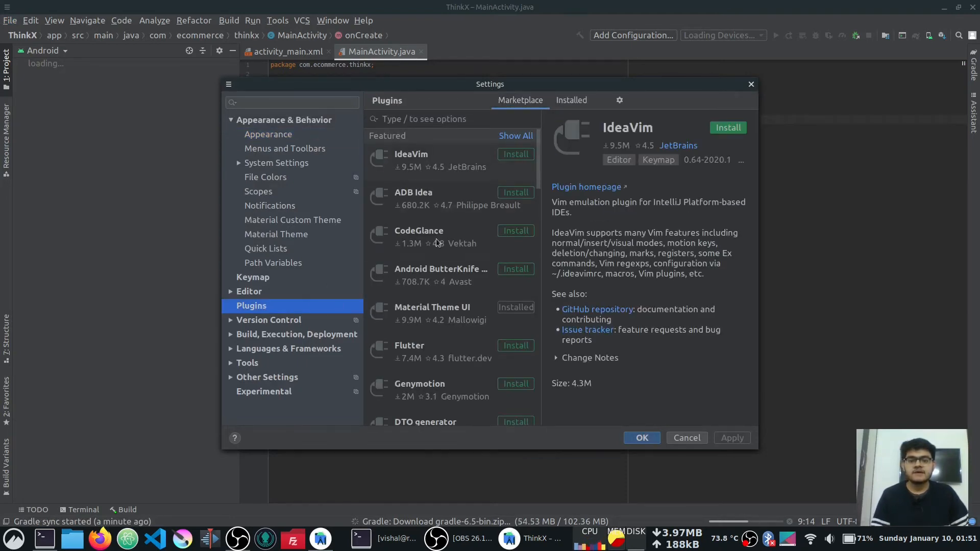
pyautogui.scroll(-5, 514, 212)
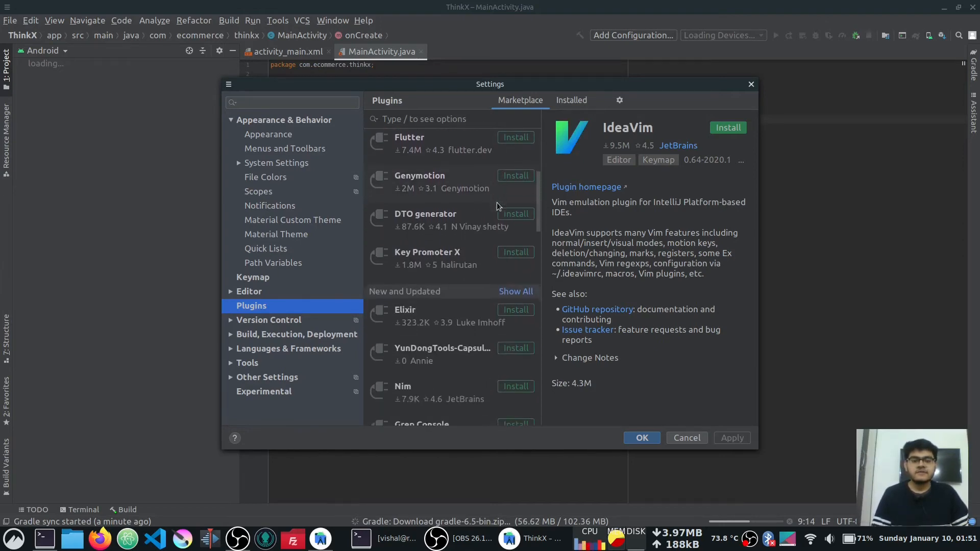
# Step: Search the plugin Marketplace for "material" and install Atom Material Icons, accepting the third-party privacy note
pyautogui.moveTo(538, 203); pyautogui.dragTo(543, 112)
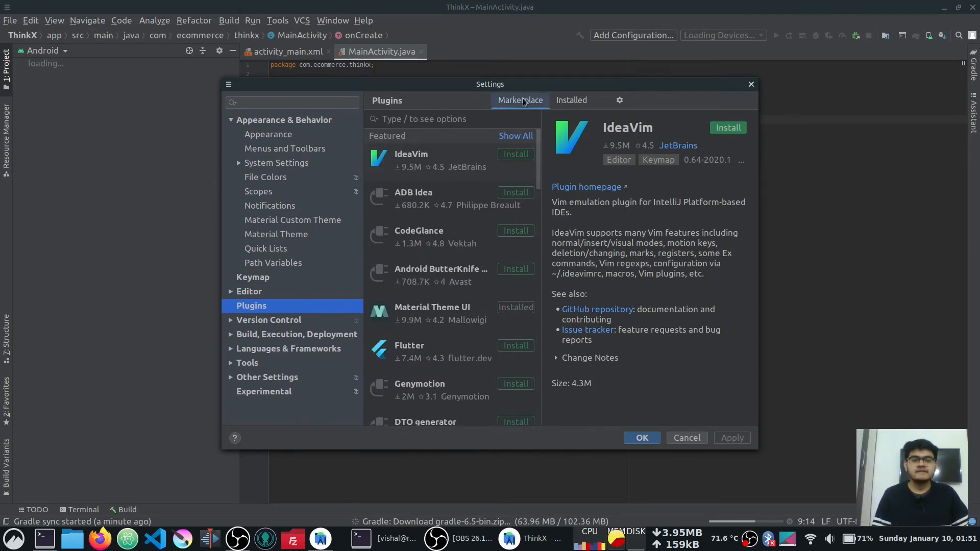
pyautogui.click(442, 118)
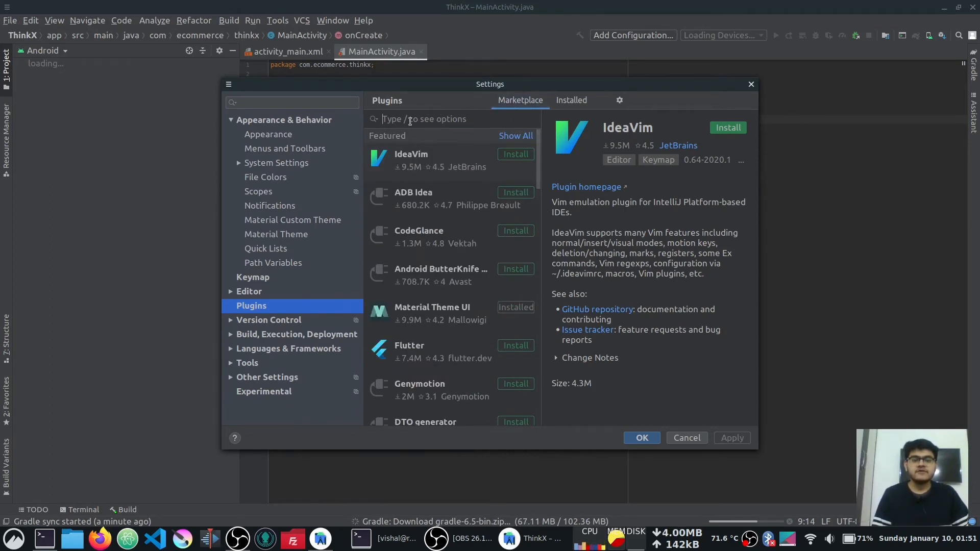
pyautogui.write('m')
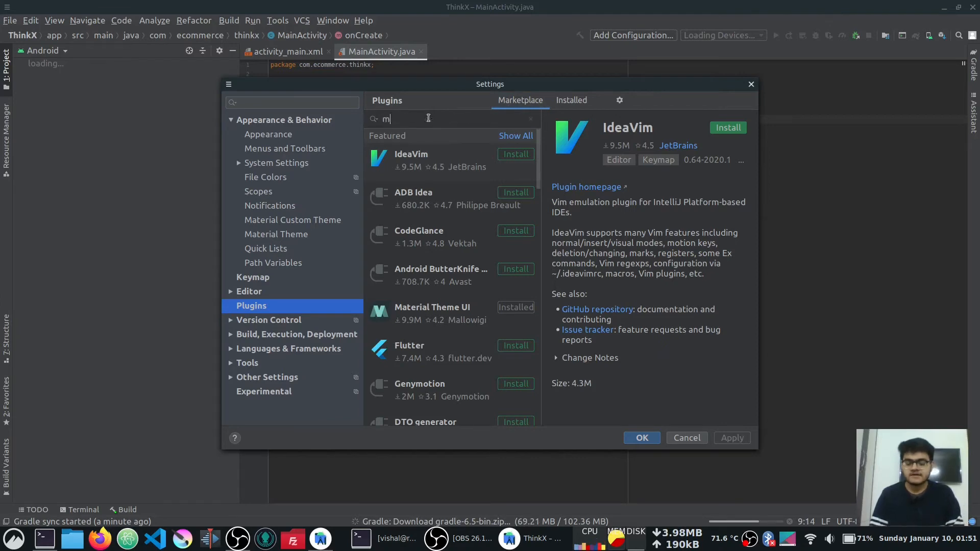
pyautogui.write('aterial')
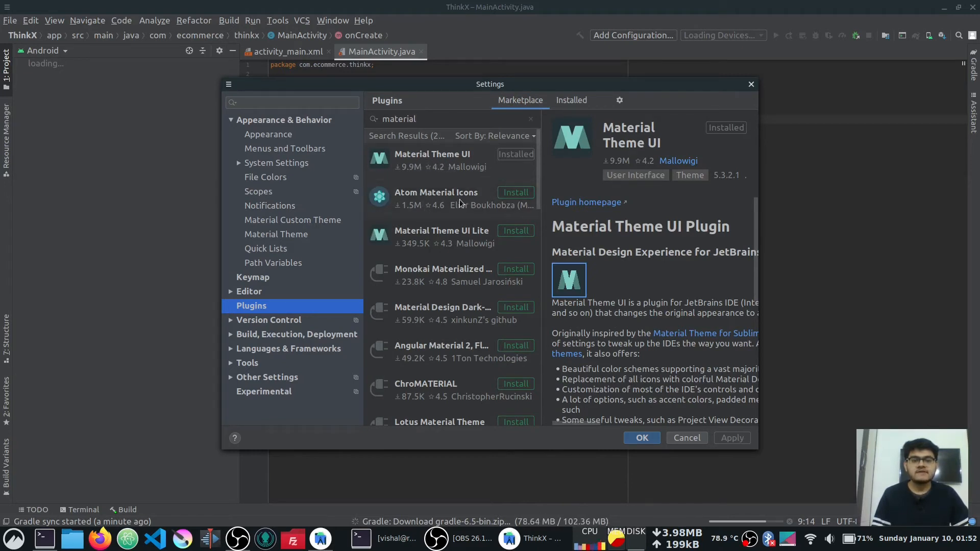
pyautogui.click(441, 202)
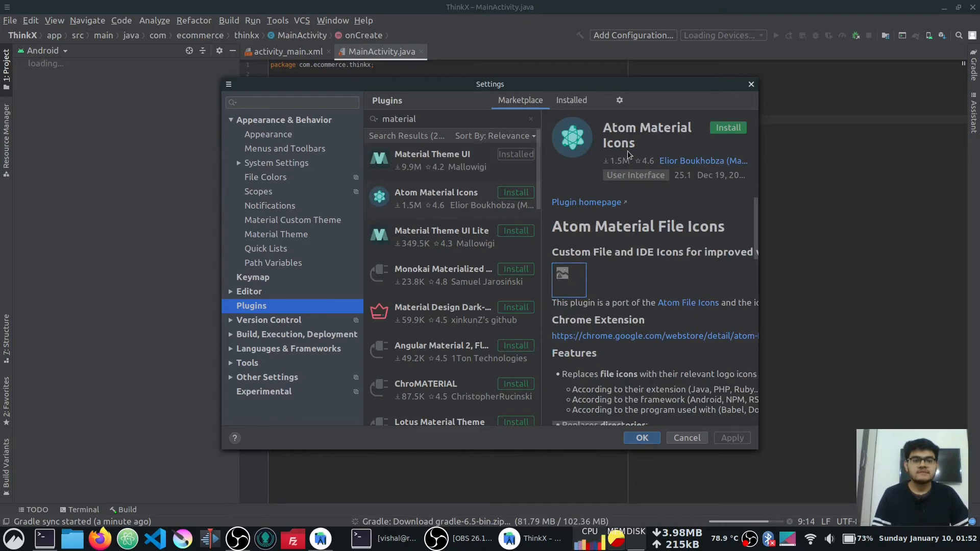
pyautogui.click(724, 130)
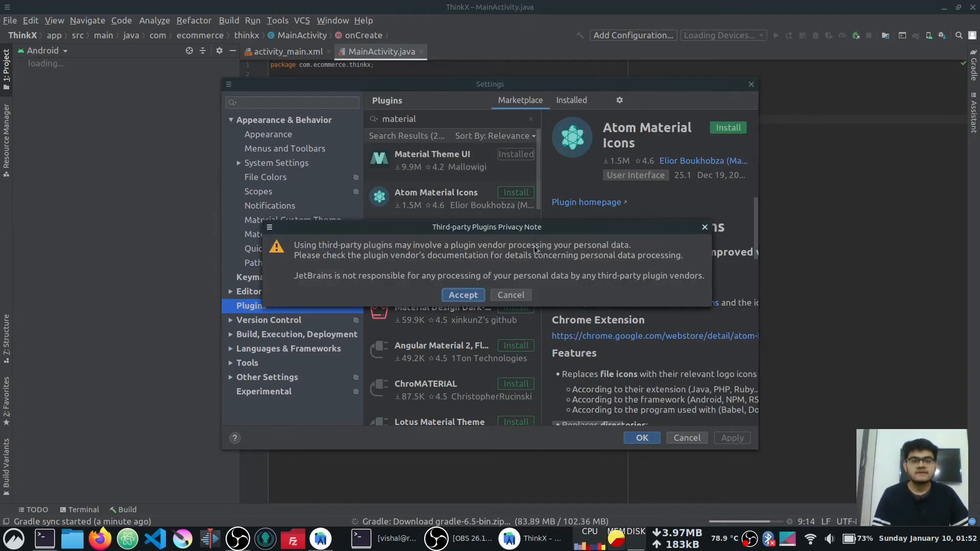
pyautogui.click(462, 294)
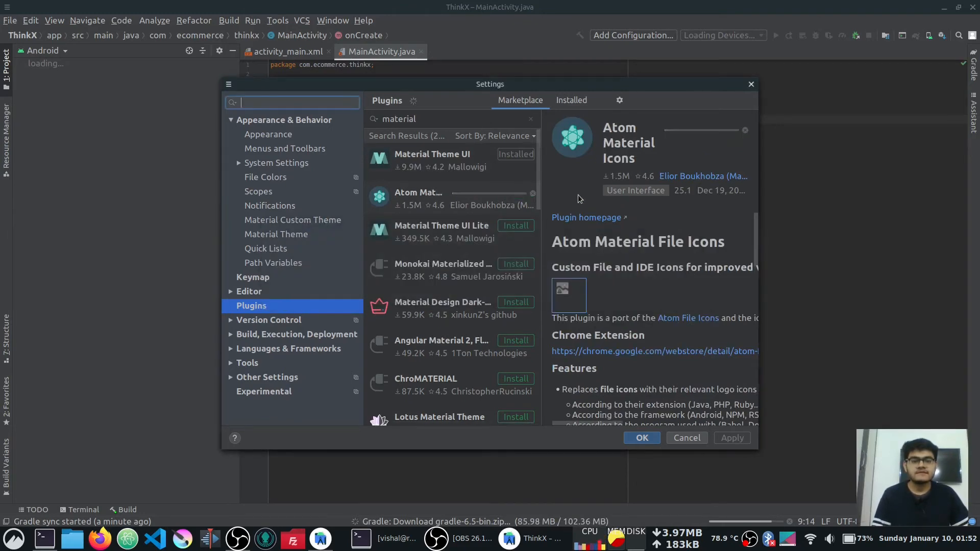
# Step: Widen the Settings dialog, review the Material Theme UI and Atom Material Icons plugin details, and close the dialog
pyautogui.click(456, 163)
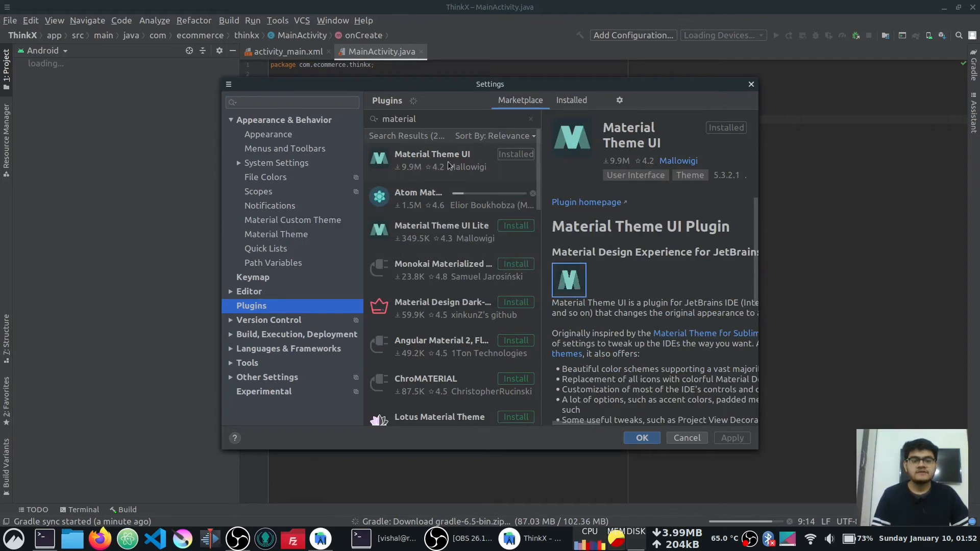
pyautogui.moveTo(759, 194); pyautogui.dragTo(840, 193)
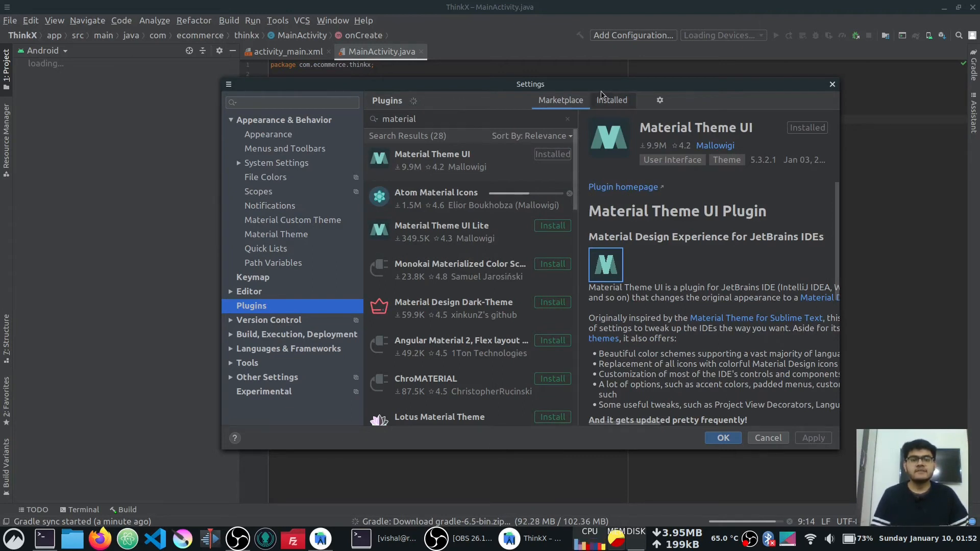
pyautogui.moveTo(605, 90); pyautogui.dragTo(555, 88)
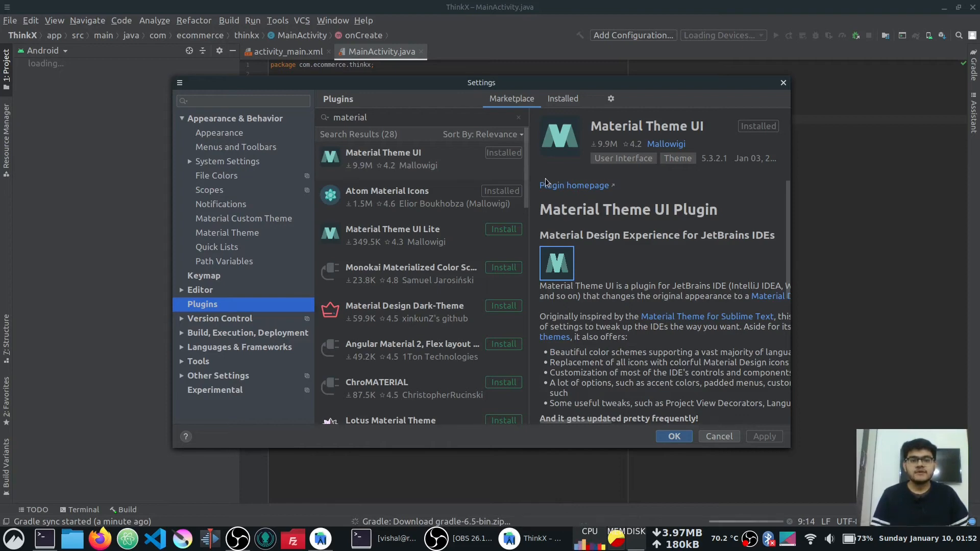
pyautogui.click(519, 195)
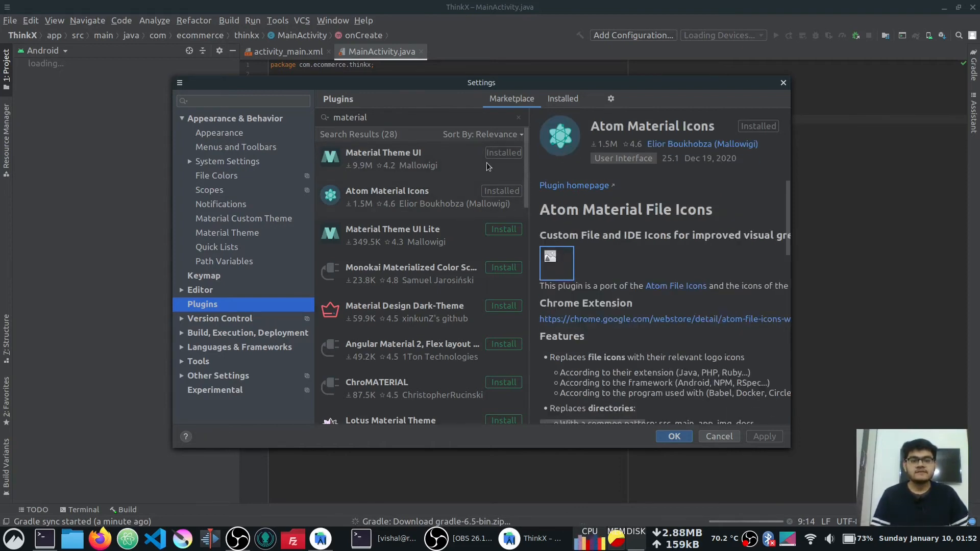
pyautogui.click(486, 162)
pyautogui.click(784, 82)
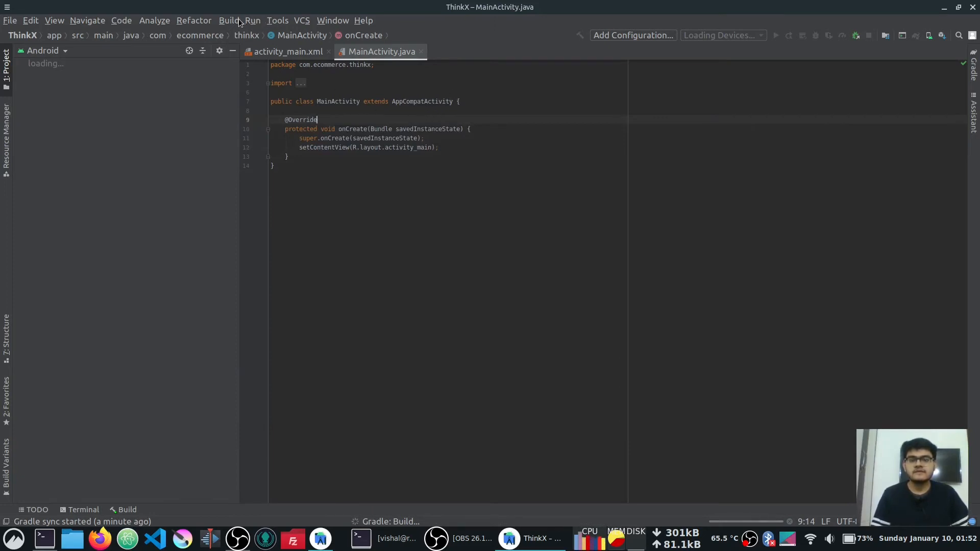
# Step: Switch the IDE's Material Theme to Atom One Dark Theme
pyautogui.click(275, 22)
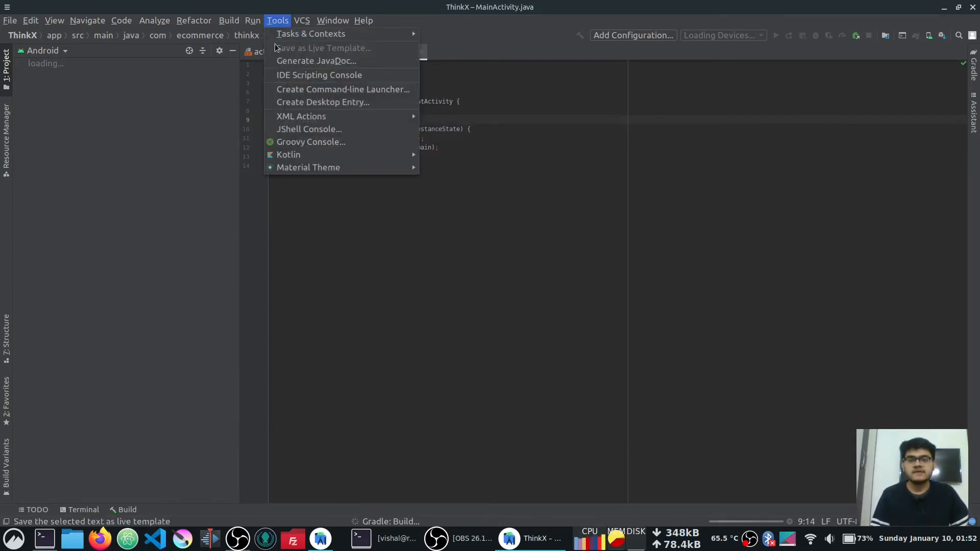
pyautogui.moveTo(315, 174)
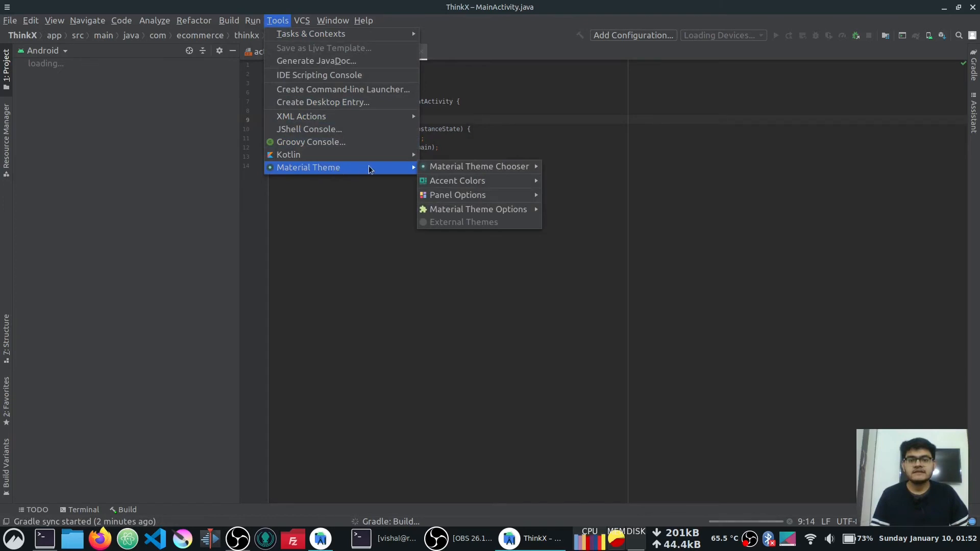
pyautogui.moveTo(433, 169)
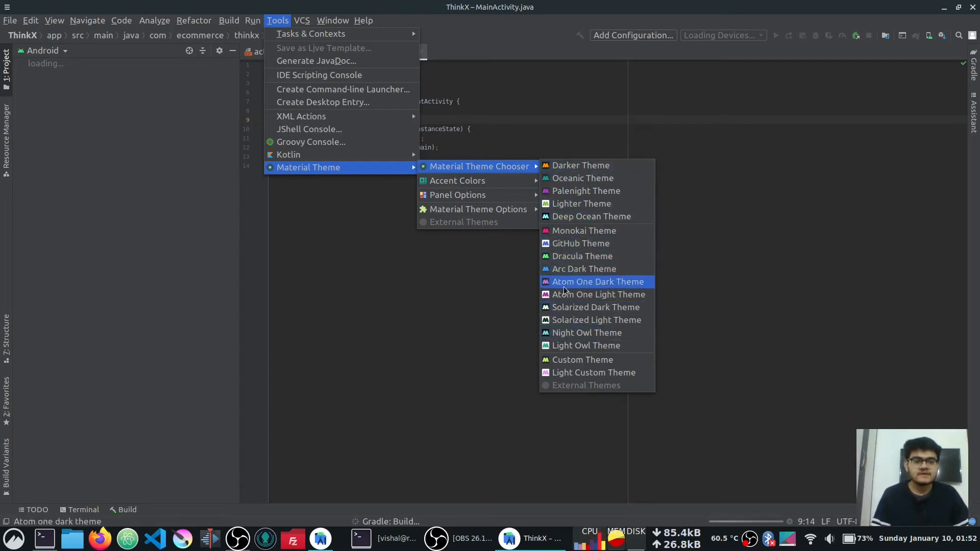
pyautogui.click(599, 287)
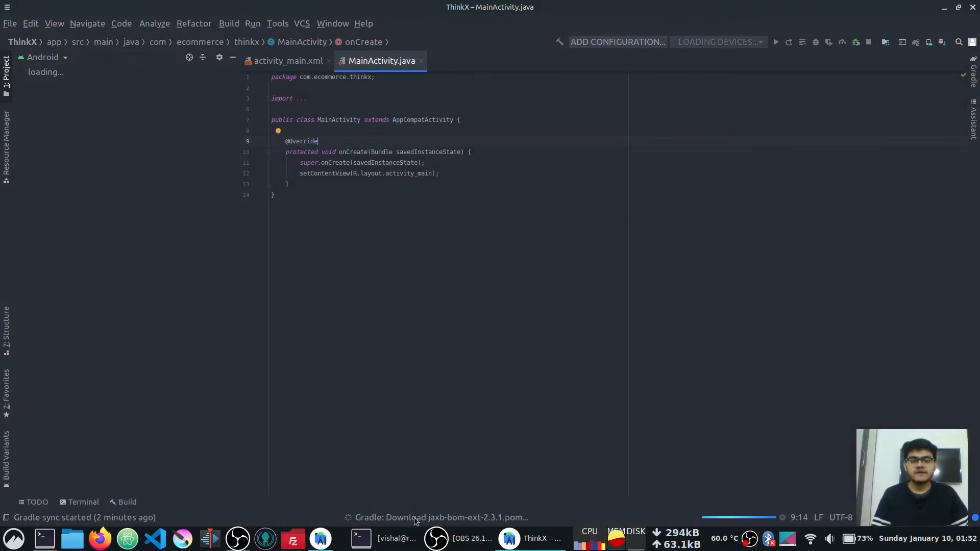
# Step: Reopen the IDE settings and go through the editor's font settings to the Color Scheme Font page
pyautogui.click(9, 26)
pyautogui.click(48, 140)
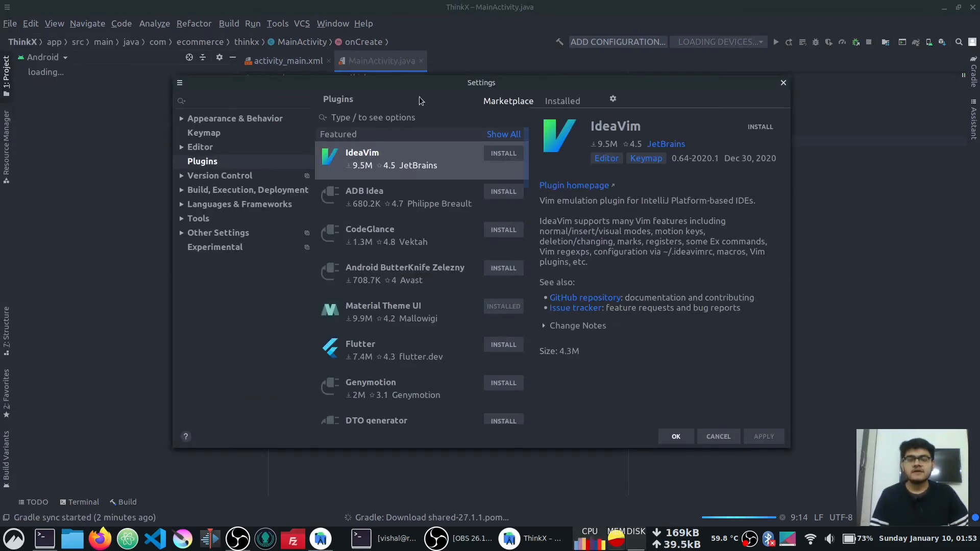
pyautogui.moveTo(427, 86); pyautogui.dragTo(441, 66)
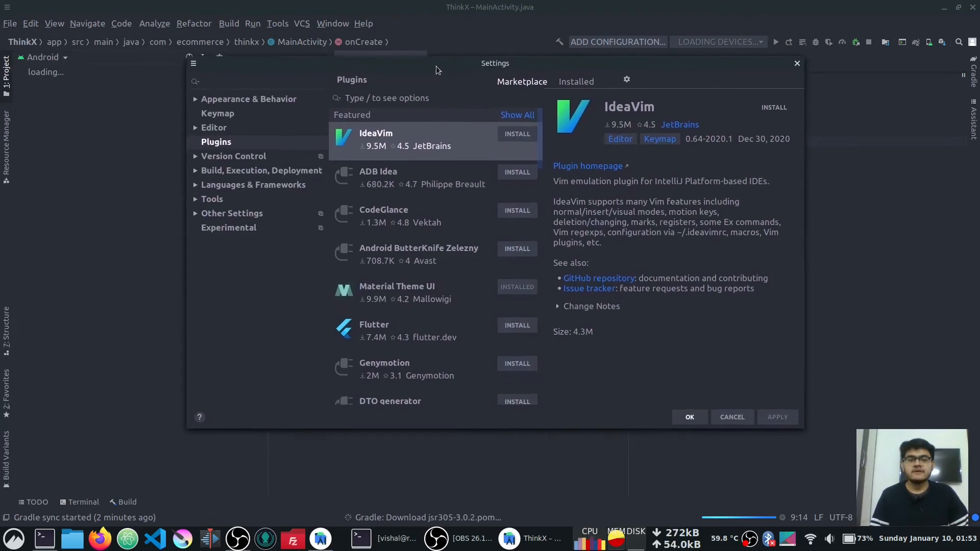
pyautogui.click(216, 128)
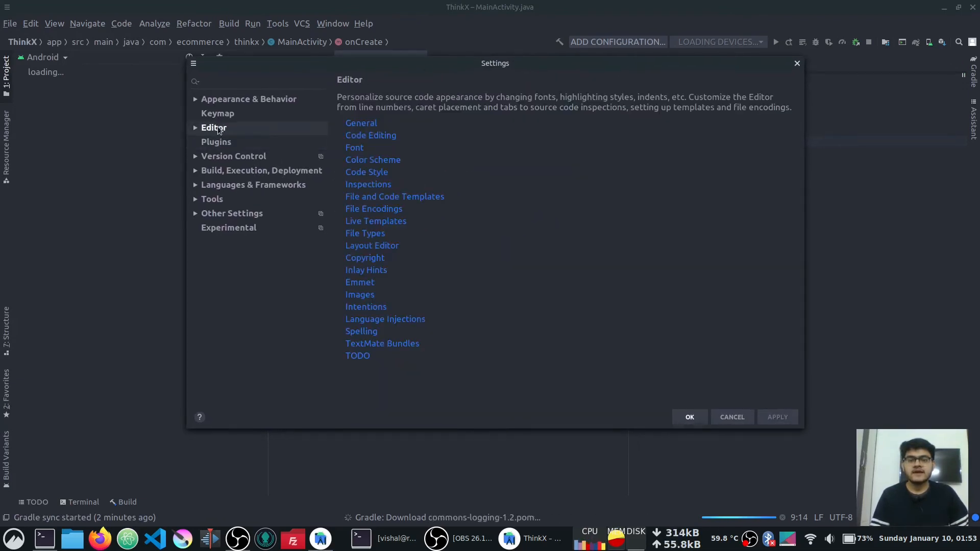
pyautogui.click(350, 151)
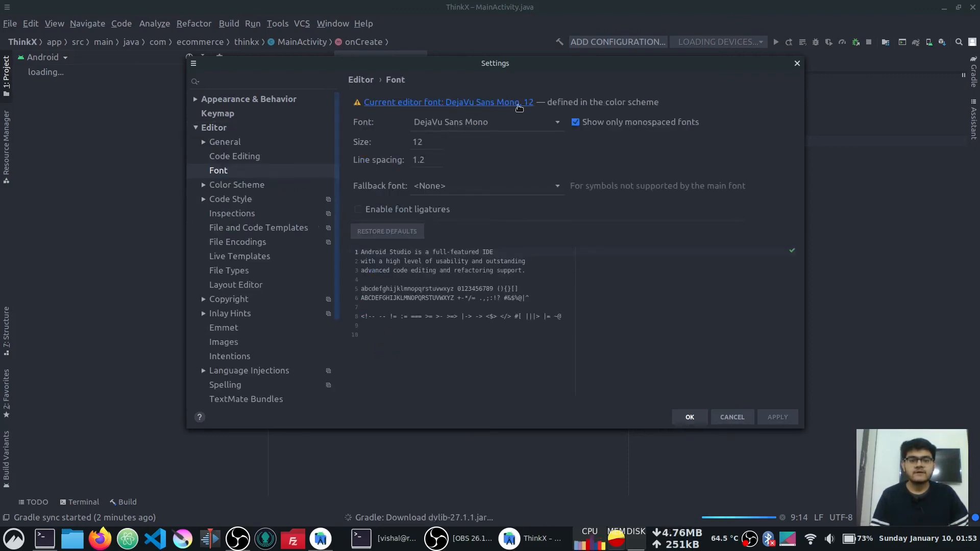
pyautogui.click(485, 104)
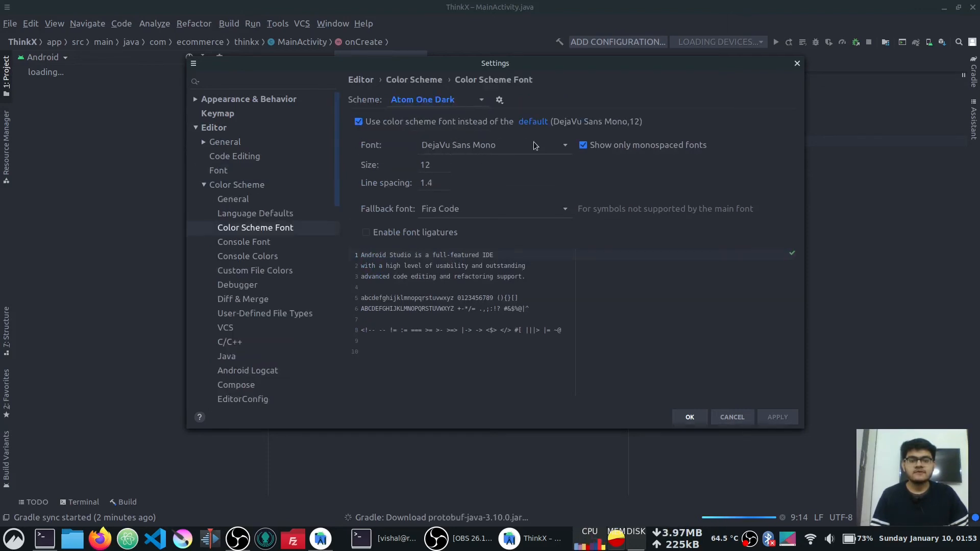
# Step: Set the Atom One Dark color scheme font to Fira Code Retina at size 20 and save the settings
pyautogui.click(556, 146)
pyautogui.scroll(-3, 491, 217)
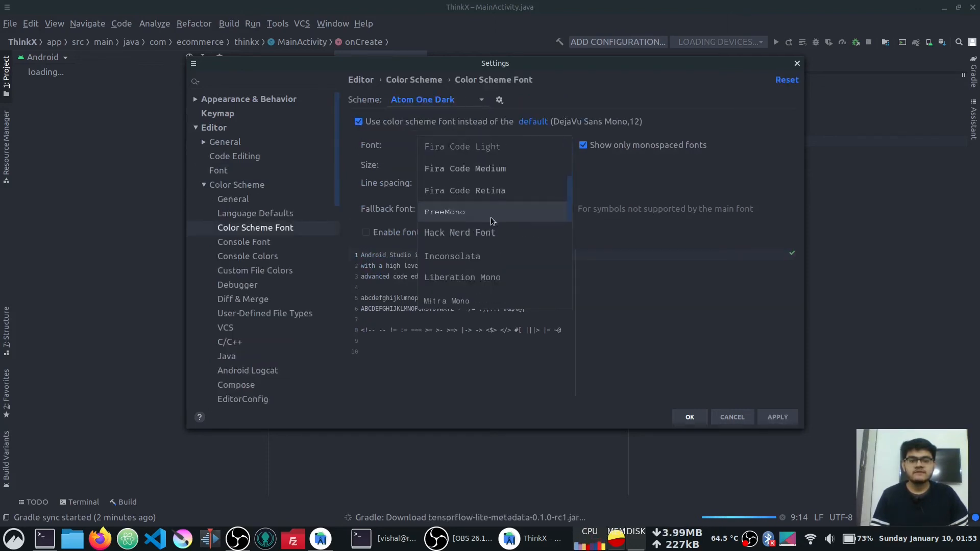
pyautogui.scroll(2, 486, 217)
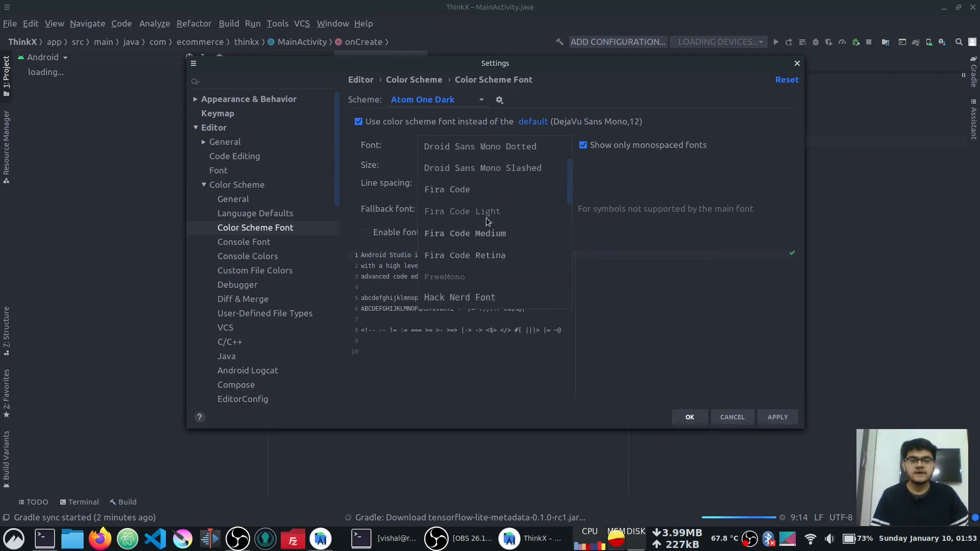
pyautogui.click(501, 255)
pyautogui.doubleClick(439, 163)
pyautogui.write('20')
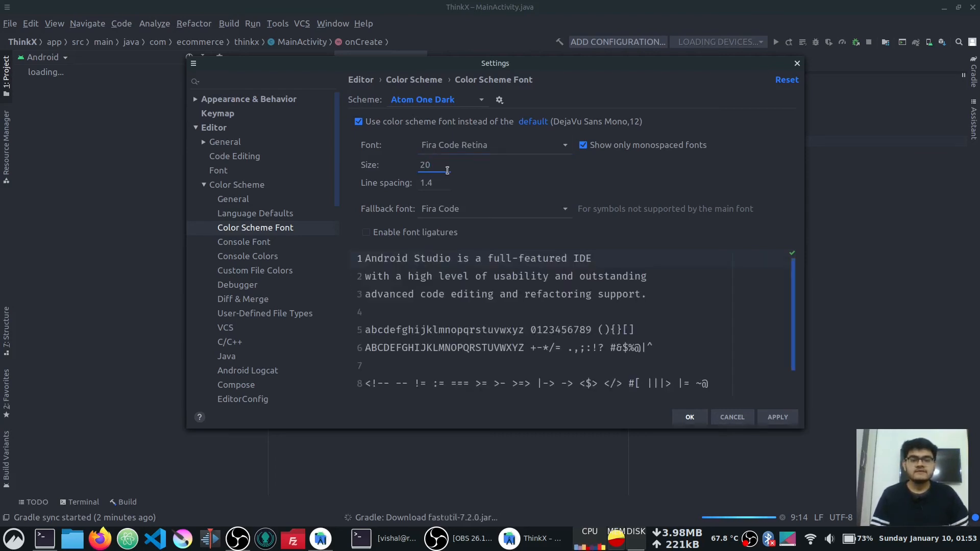
pyautogui.click(690, 417)
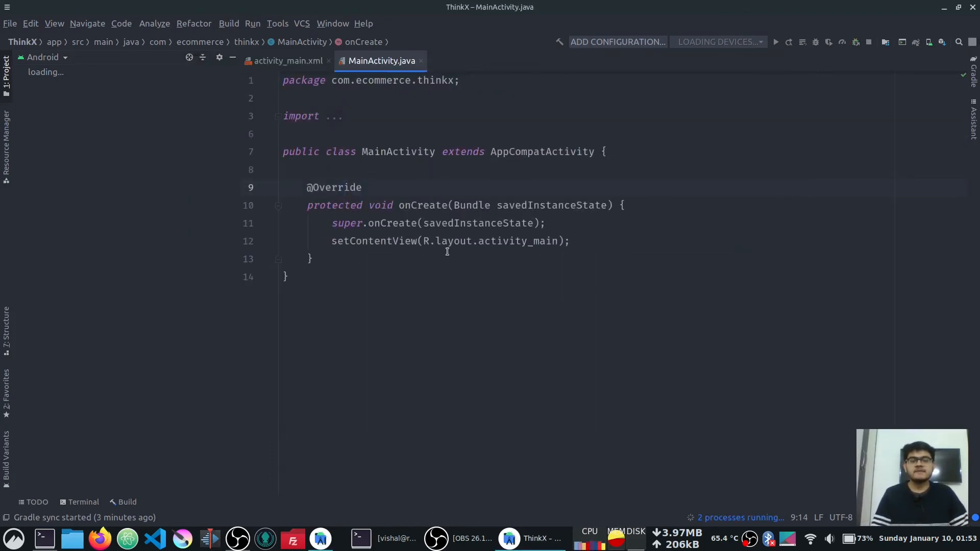
# Step: Check the running background processes and the Gradle sync entries in the Event Log, and hide the log
pyautogui.click(628, 205)
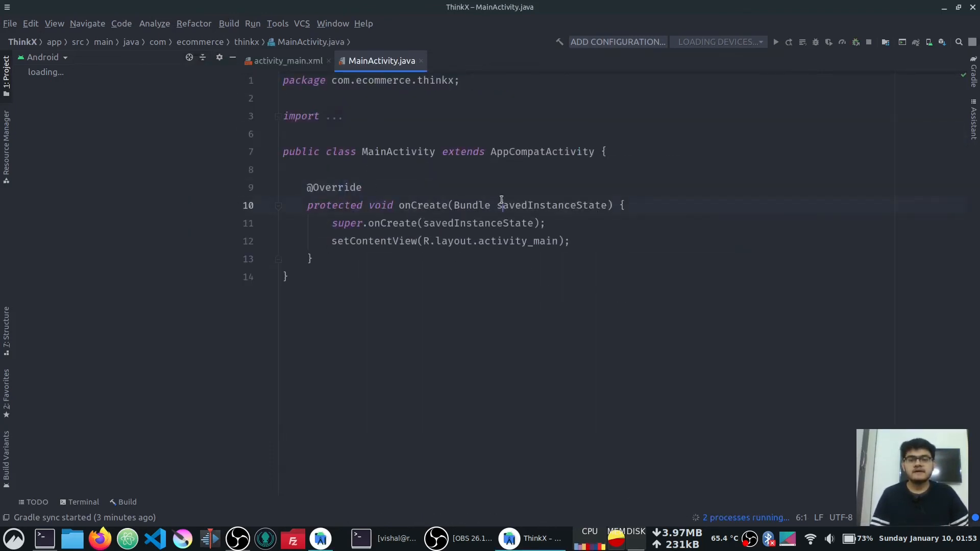
pyautogui.click(551, 259)
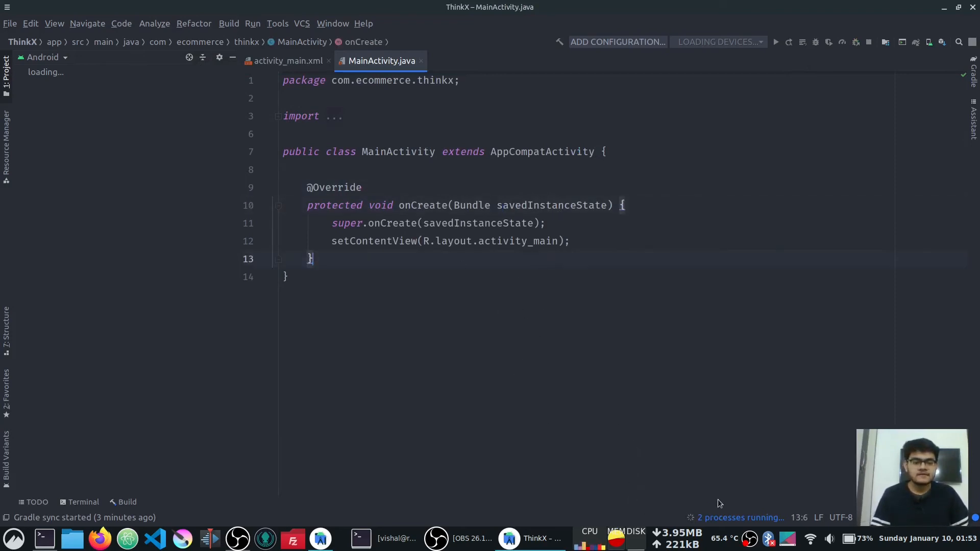
pyautogui.click(732, 519)
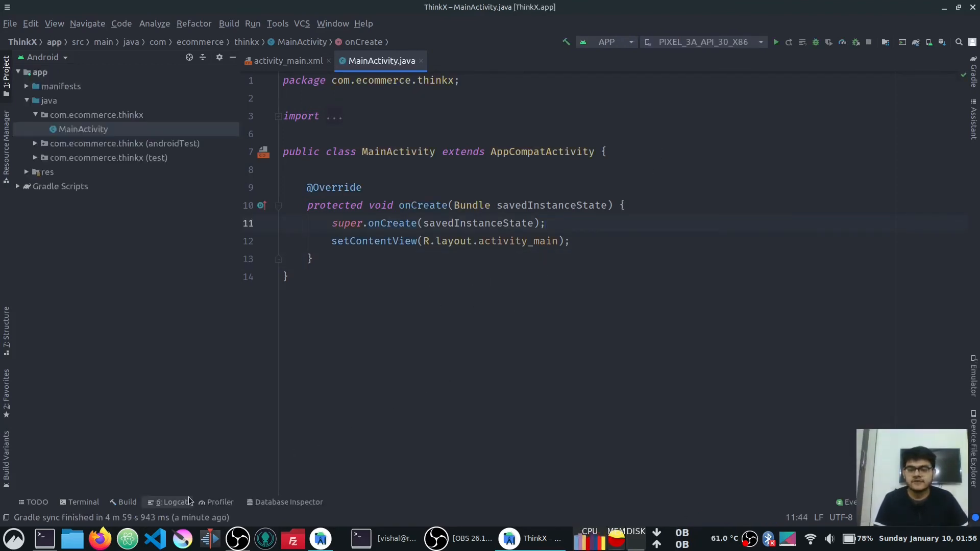
pyautogui.click(28, 520)
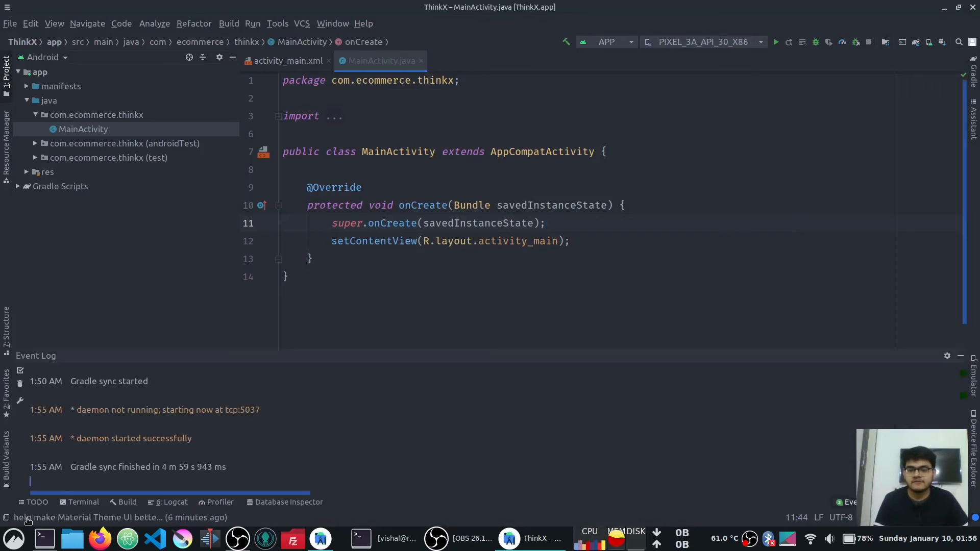
pyautogui.moveTo(70, 467); pyautogui.dragTo(271, 470)
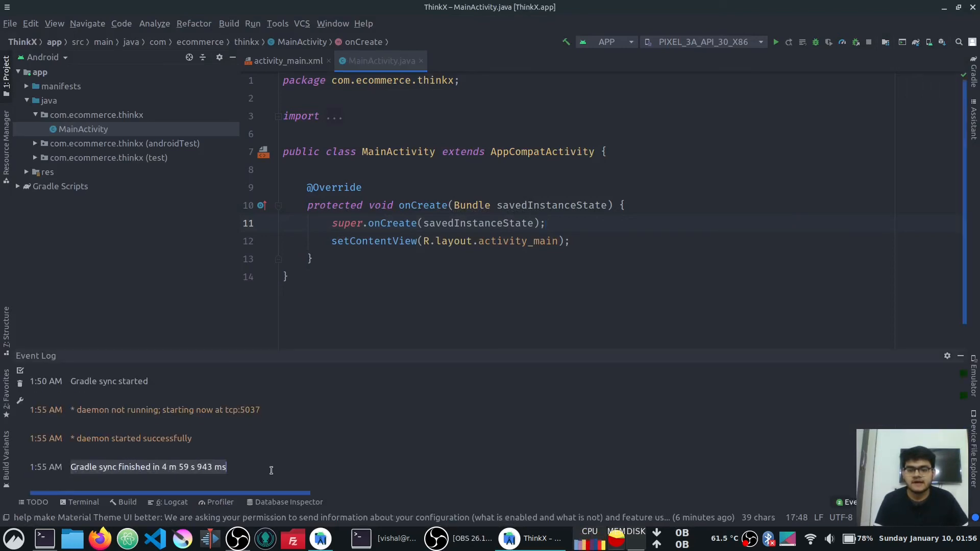
pyautogui.click(961, 356)
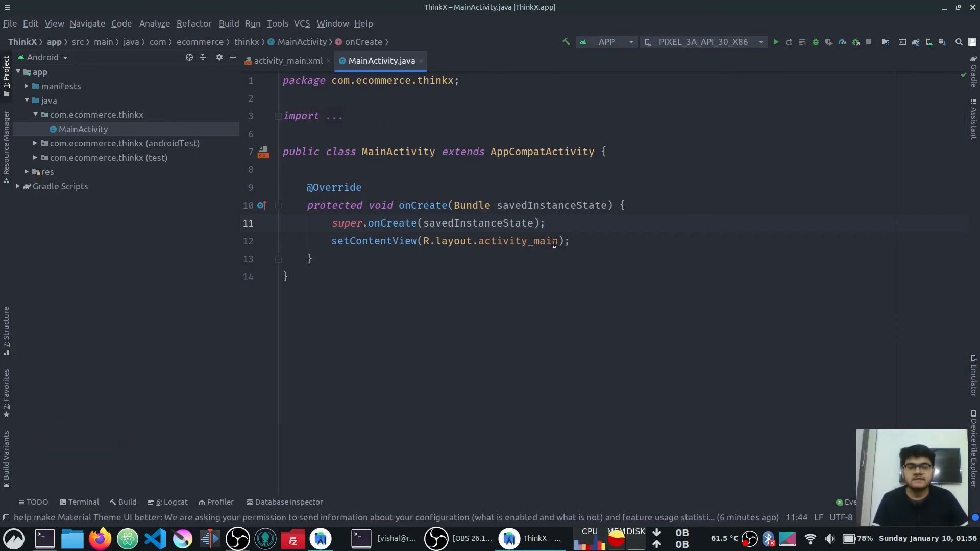
# Step: Look over the code in MainActivity.java and collapse the main com.ecommerce.thinkx package in the project tree
pyautogui.moveTo(360, 278); pyautogui.dragTo(287, 84)
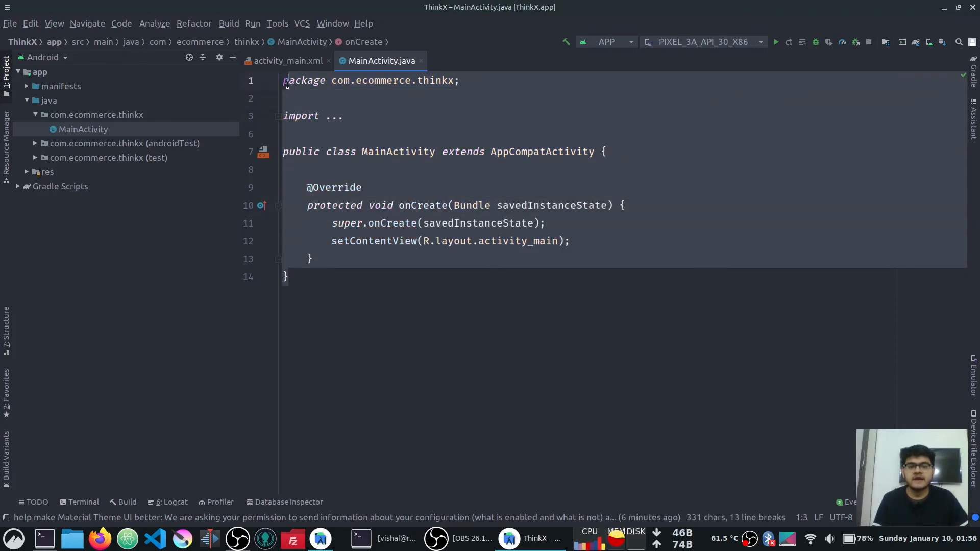
pyautogui.click(411, 270)
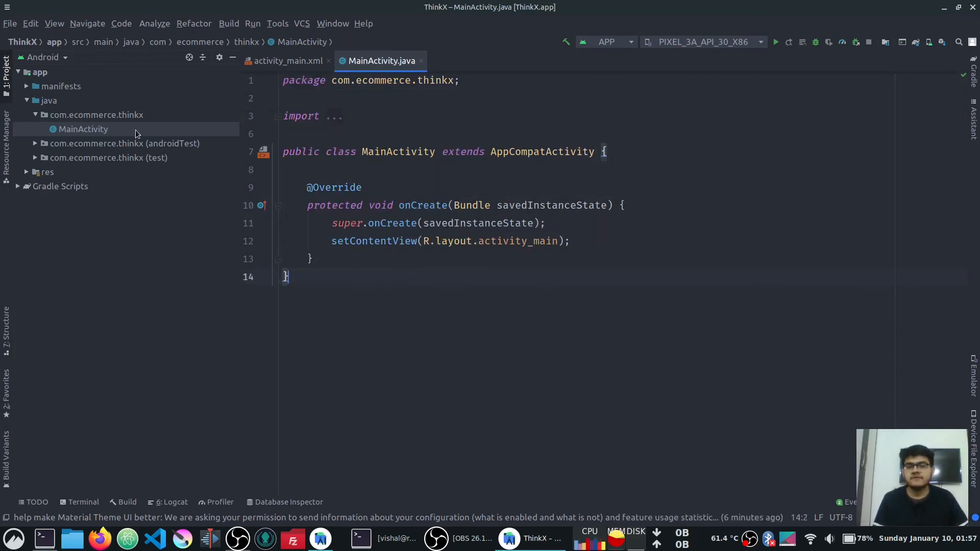
pyautogui.click(36, 115)
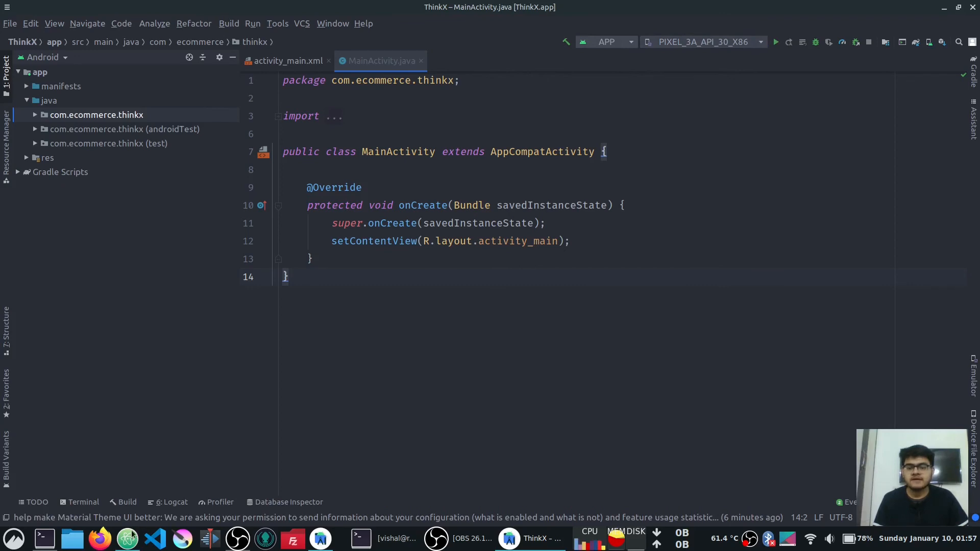
pyautogui.click(230, 24)
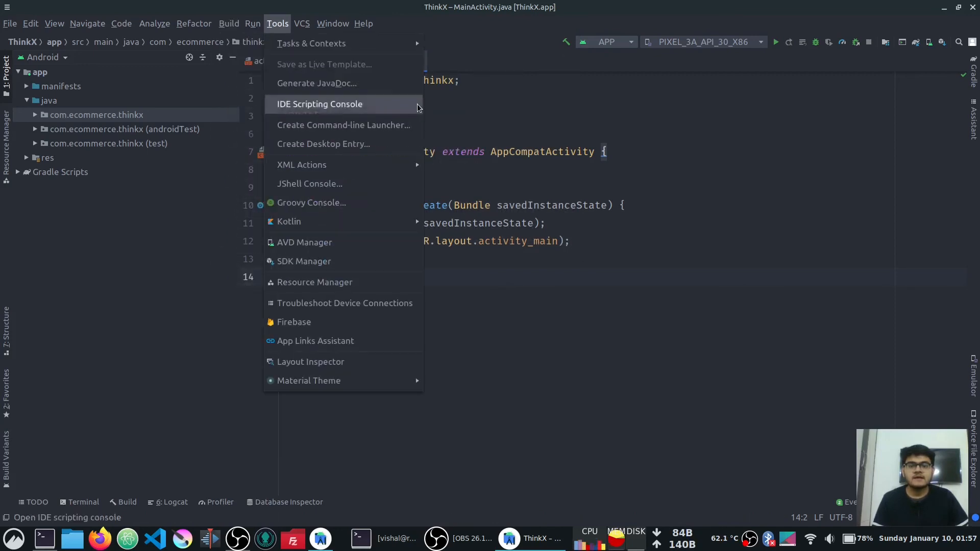
pyautogui.click(648, 81)
pyautogui.click(621, 45)
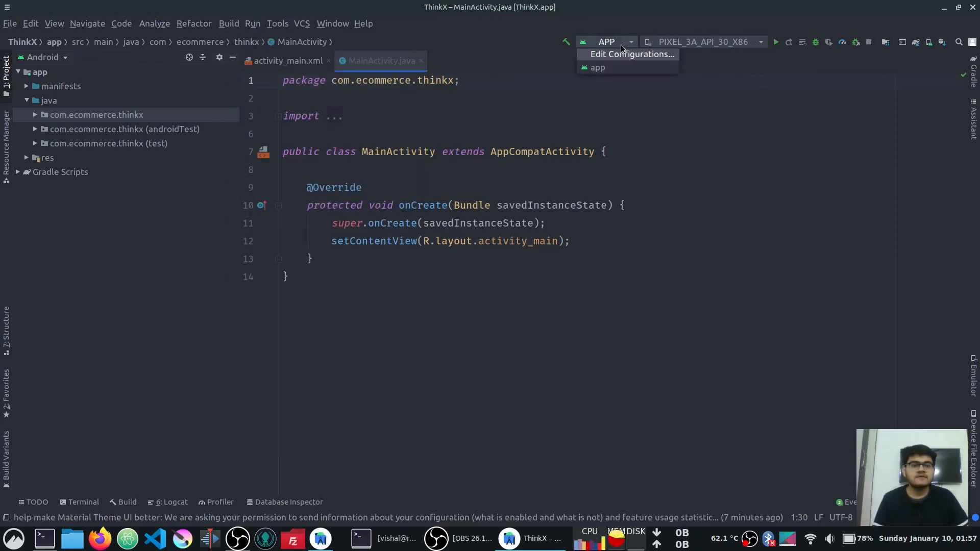
pyautogui.click(607, 47)
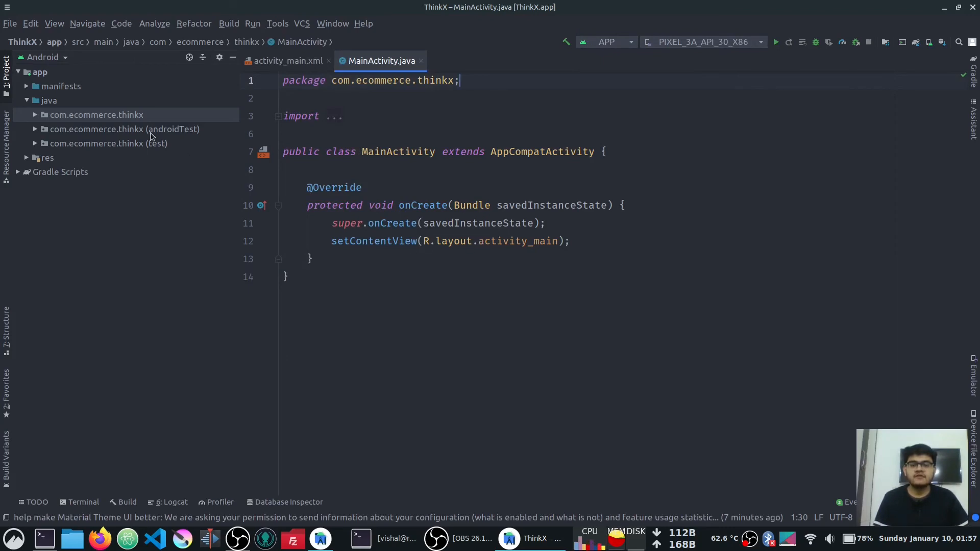
# Step: Switch the project tree from the Android view to the Project view and expand the ThinkX root folder
pyautogui.click(54, 56)
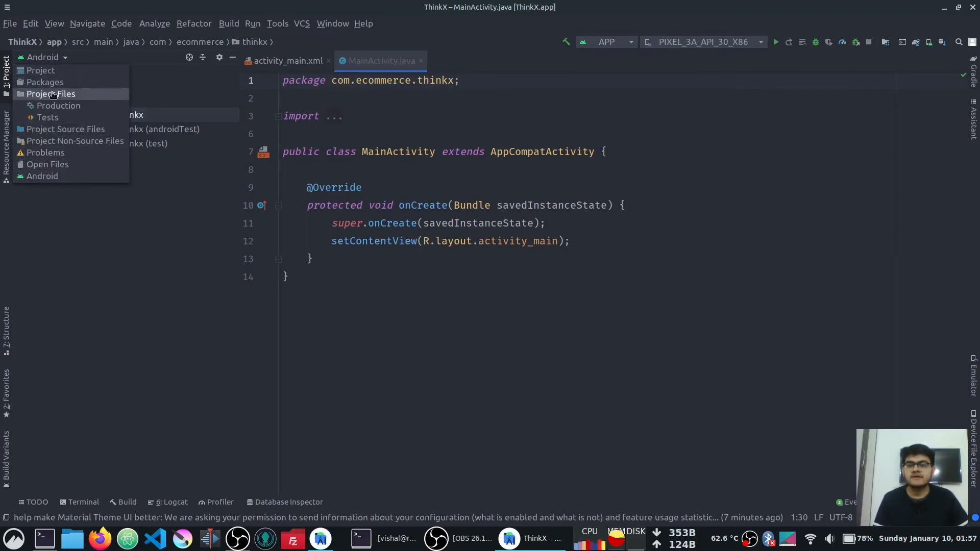
pyautogui.click(57, 72)
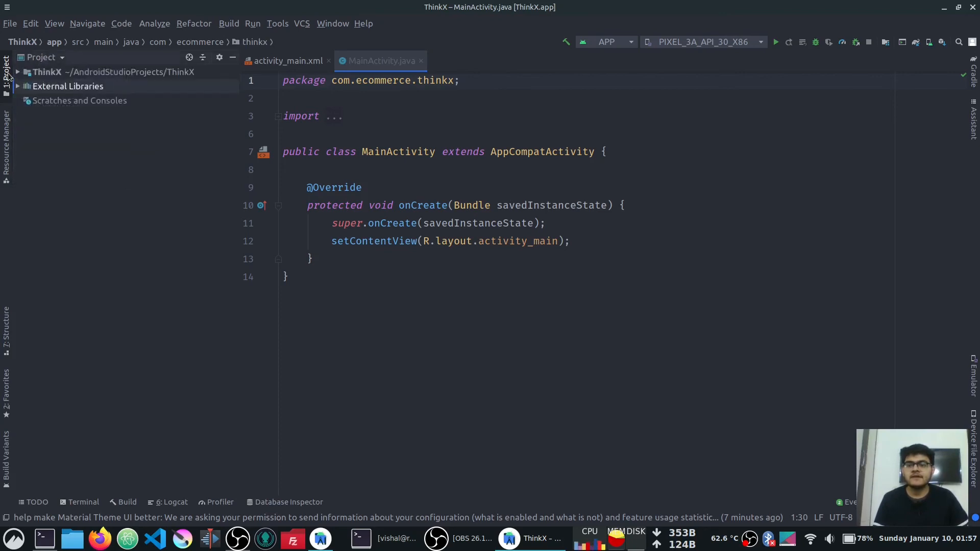
pyautogui.click(30, 76)
pyautogui.doubleClick(30, 75)
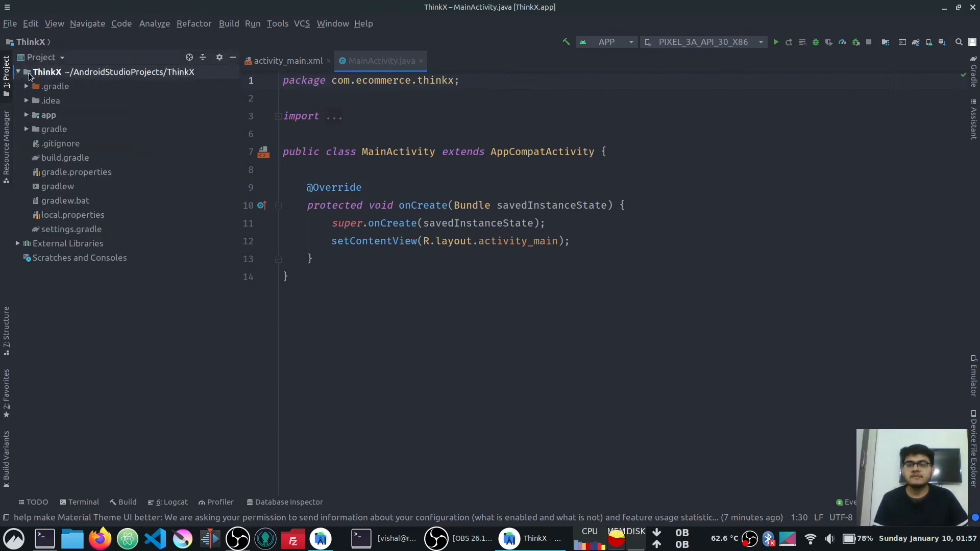
# Step: Expand app, src, main, java and the com.ecommerce.thinkx package in the project tree, and open MainActivity
pyautogui.doubleClick(51, 117)
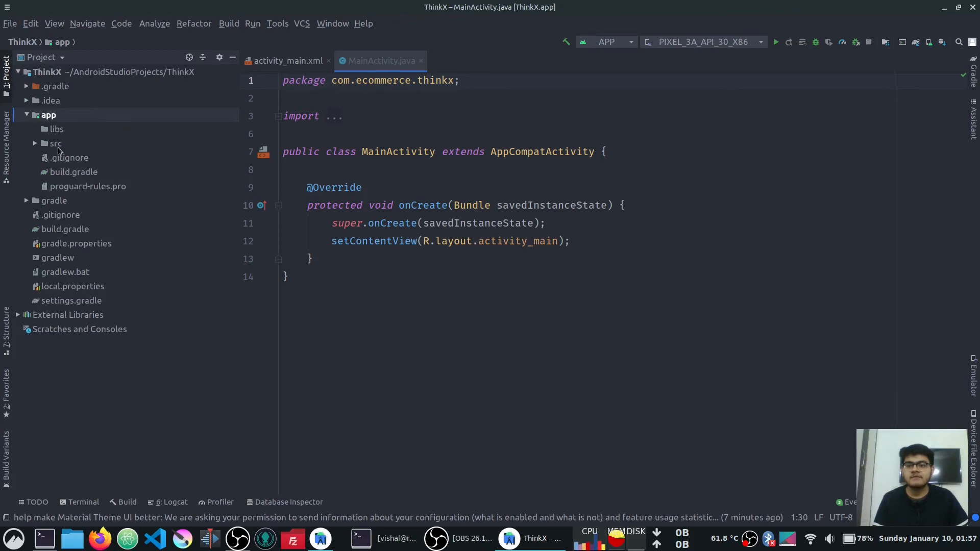
pyautogui.doubleClick(56, 144)
pyautogui.doubleClick(65, 172)
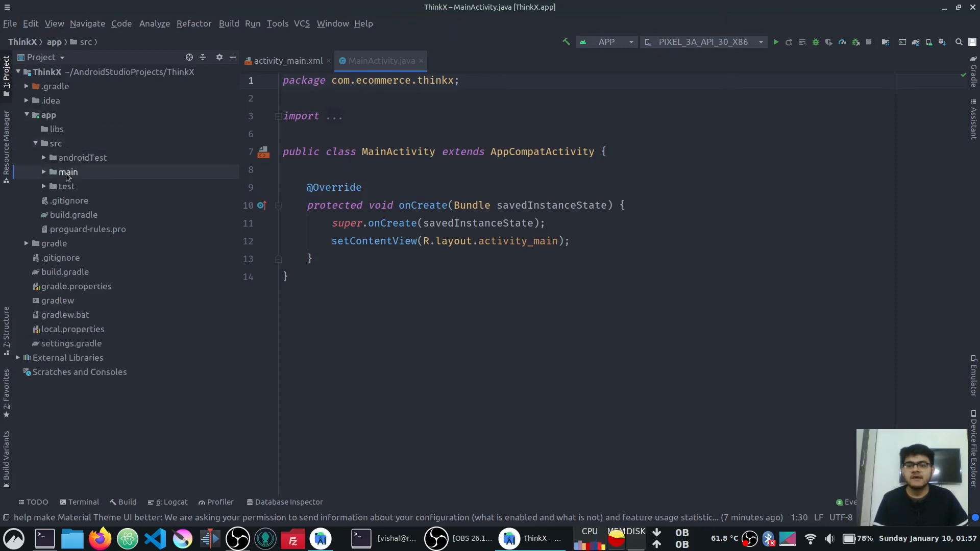
pyautogui.doubleClick(74, 187)
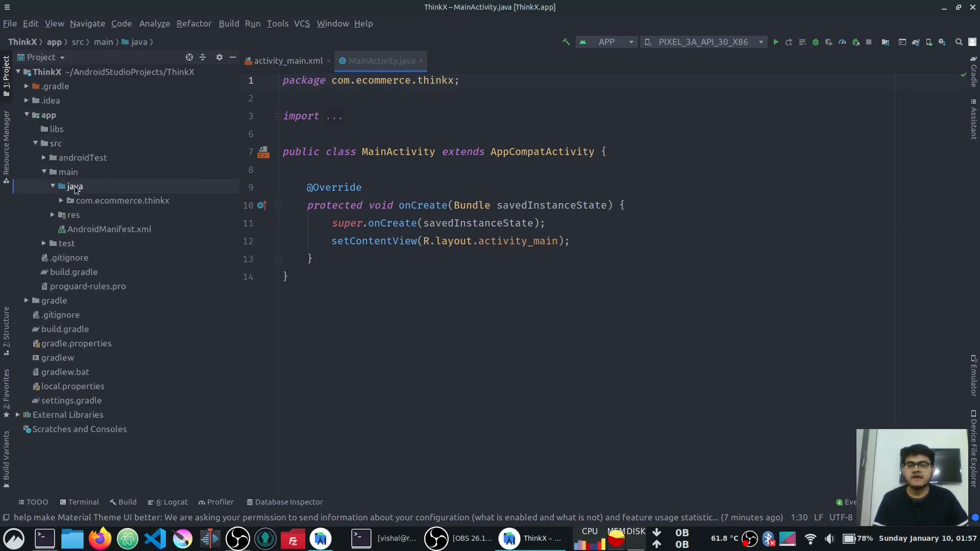
pyautogui.doubleClick(113, 202)
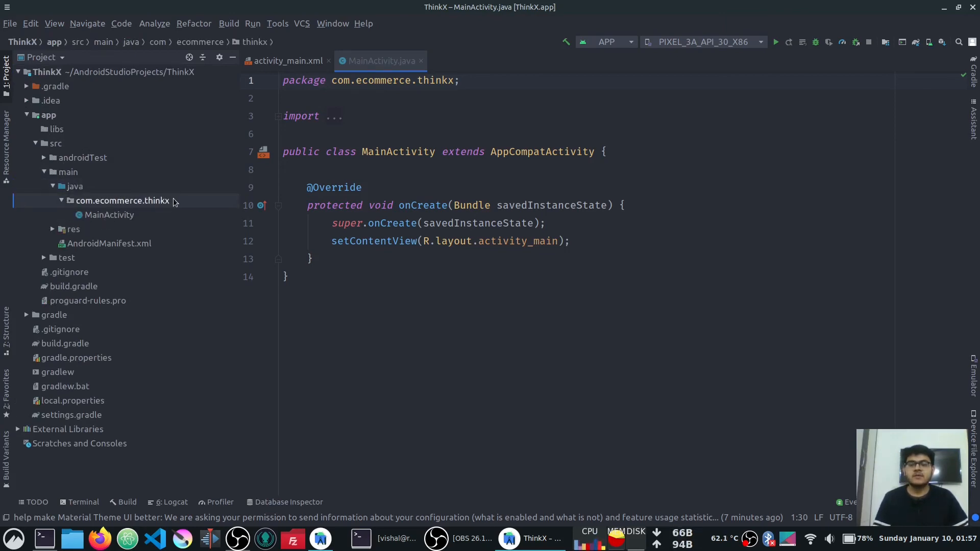
pyautogui.click(117, 216)
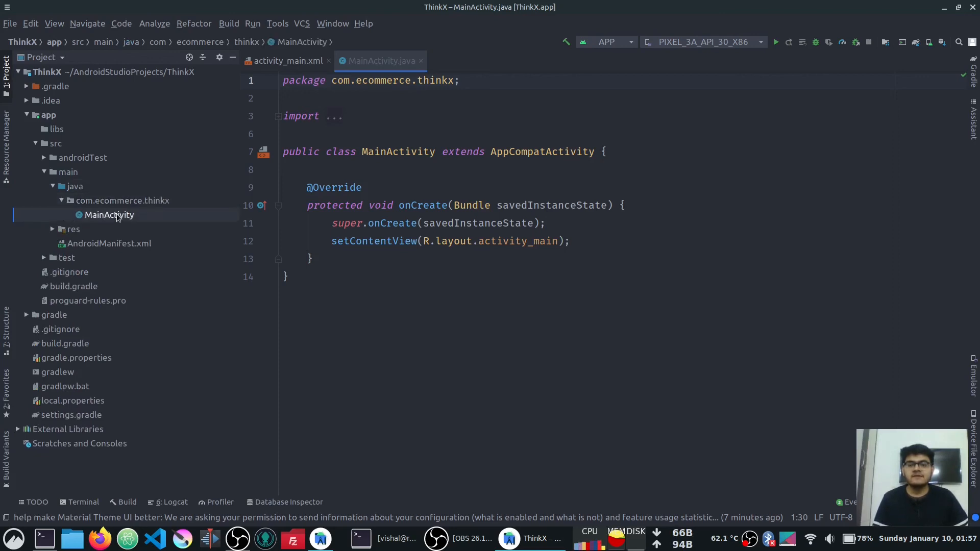
pyautogui.doubleClick(116, 217)
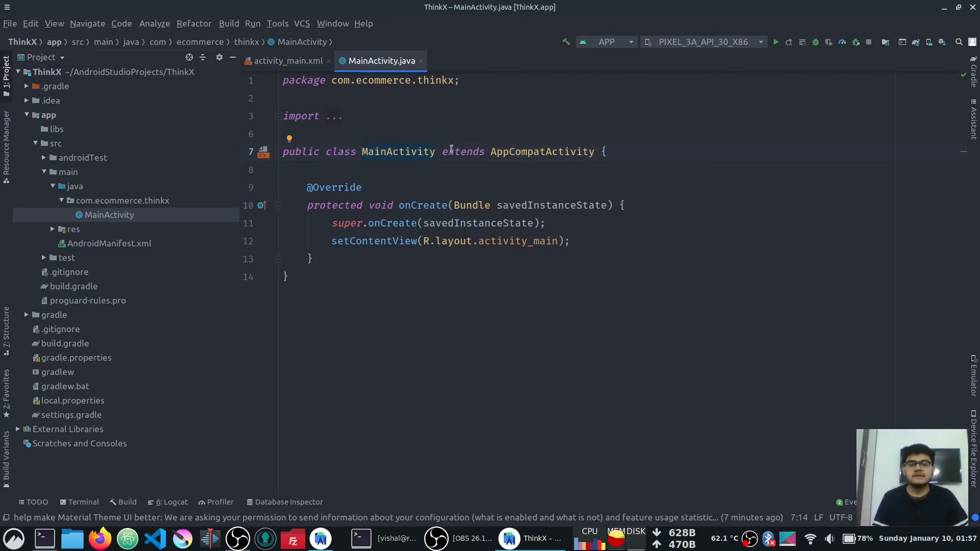
# Step: Run the app on the PIXEL_3A_API_30_X86 virtual device and move the emulator window clear of the project tree and code
pyautogui.click(776, 43)
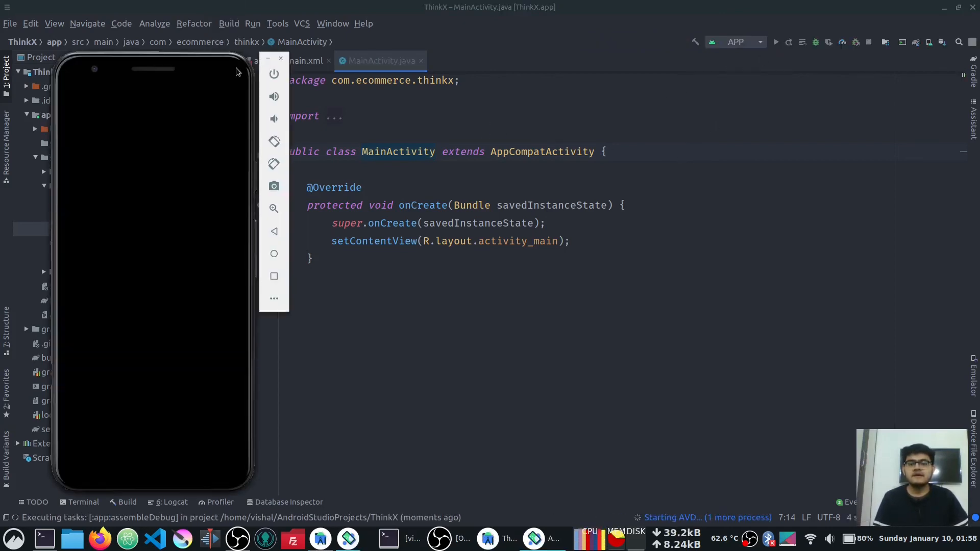
pyautogui.moveTo(233, 66); pyautogui.dragTo(740, 51)
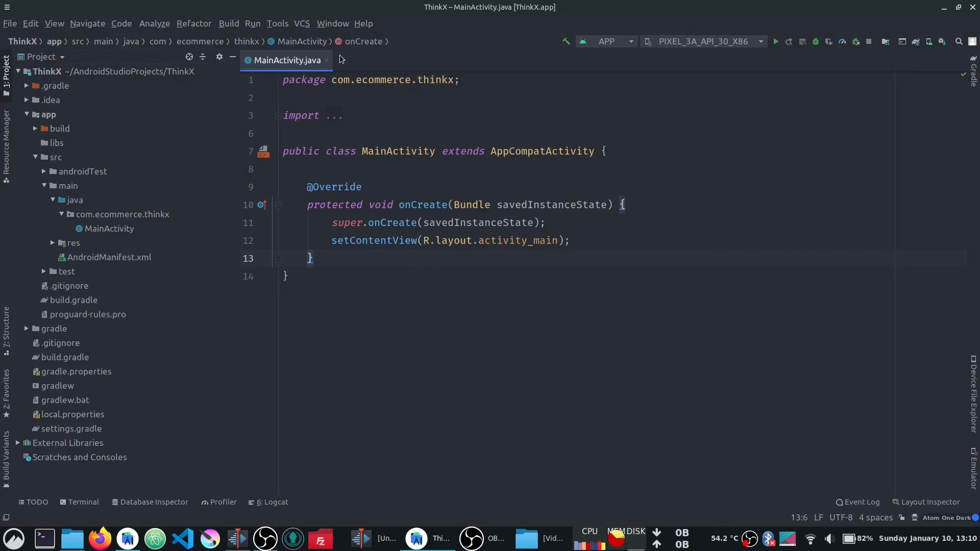
# Step: Enable the installed Atom Material Icons plugin in the IDE settings and save the change
pyautogui.click(283, 22)
pyautogui.click(278, 22)
pyautogui.click(11, 23)
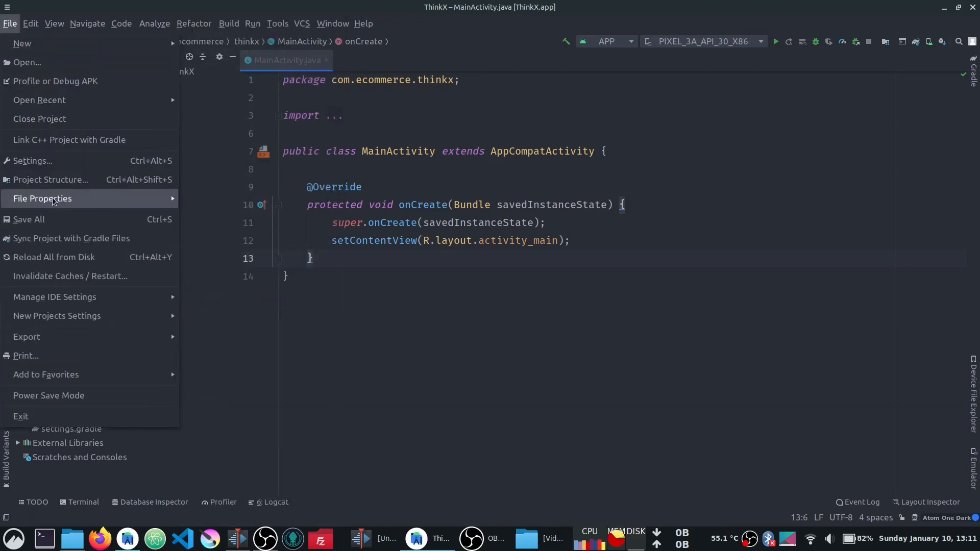
pyautogui.click(90, 165)
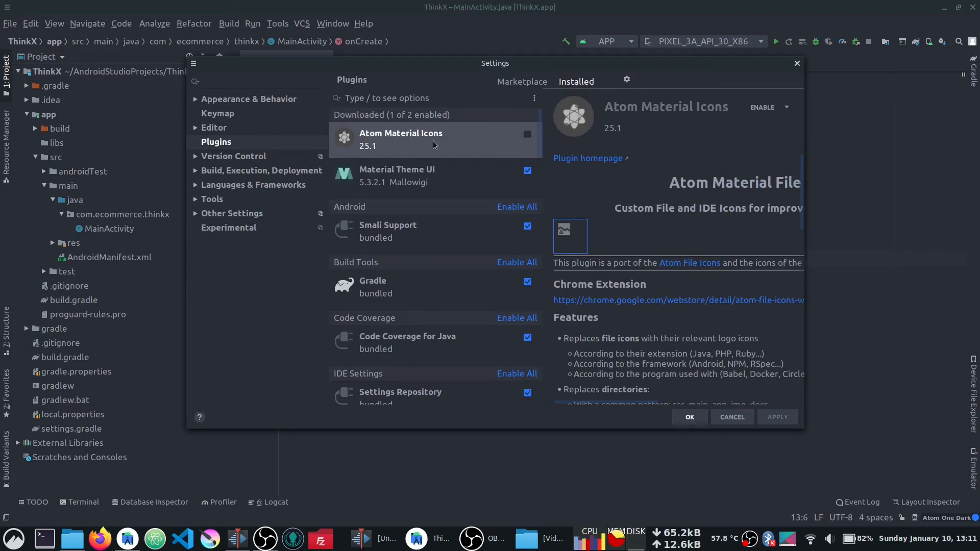
pyautogui.click(763, 108)
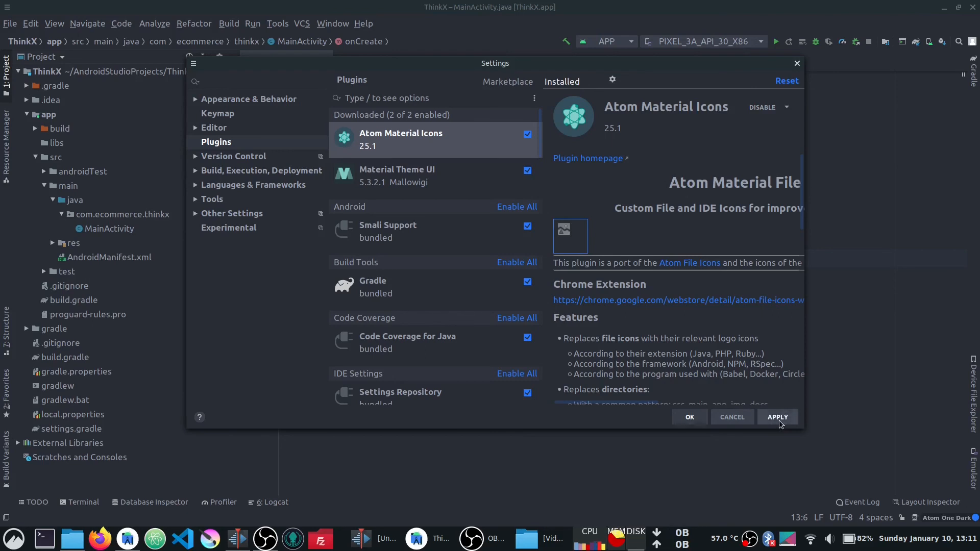
pyautogui.click(778, 417)
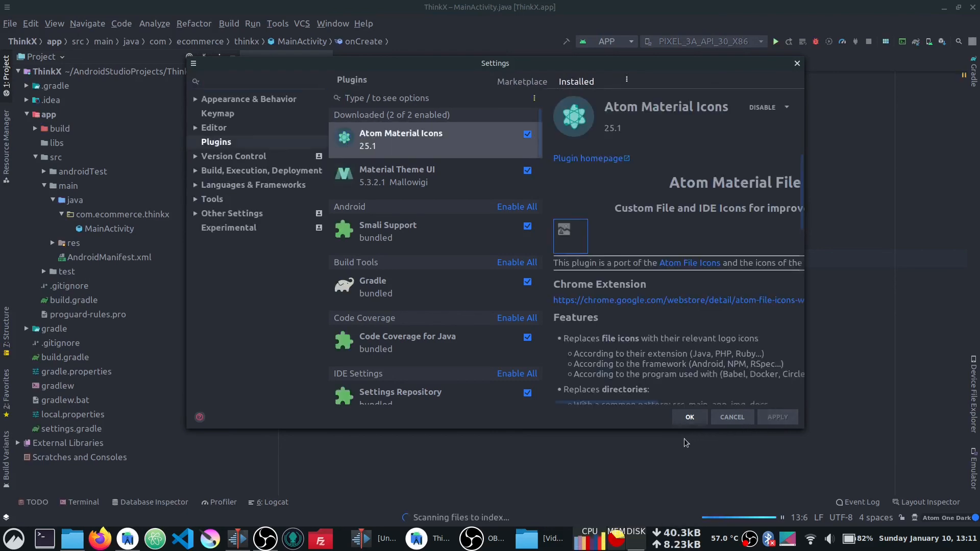
pyautogui.click(688, 417)
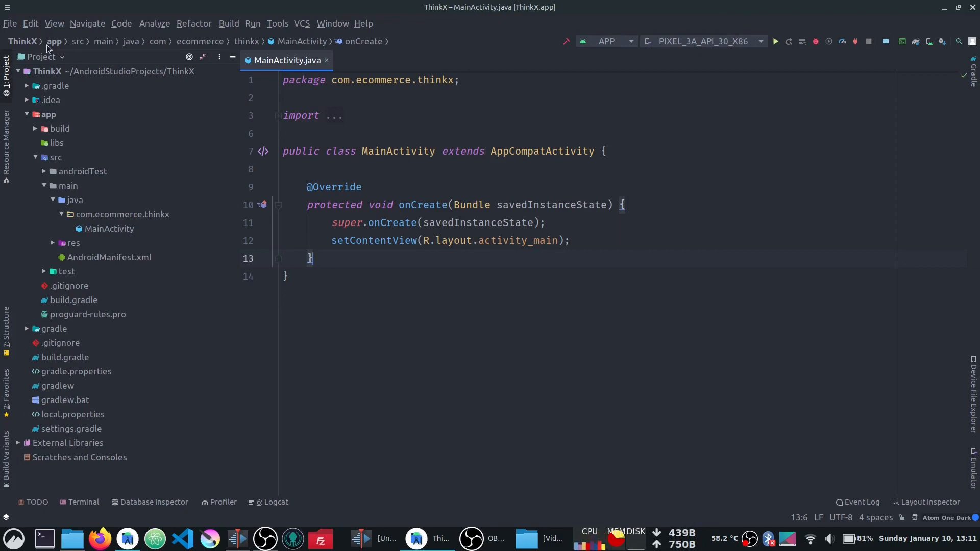
pyautogui.click(12, 23)
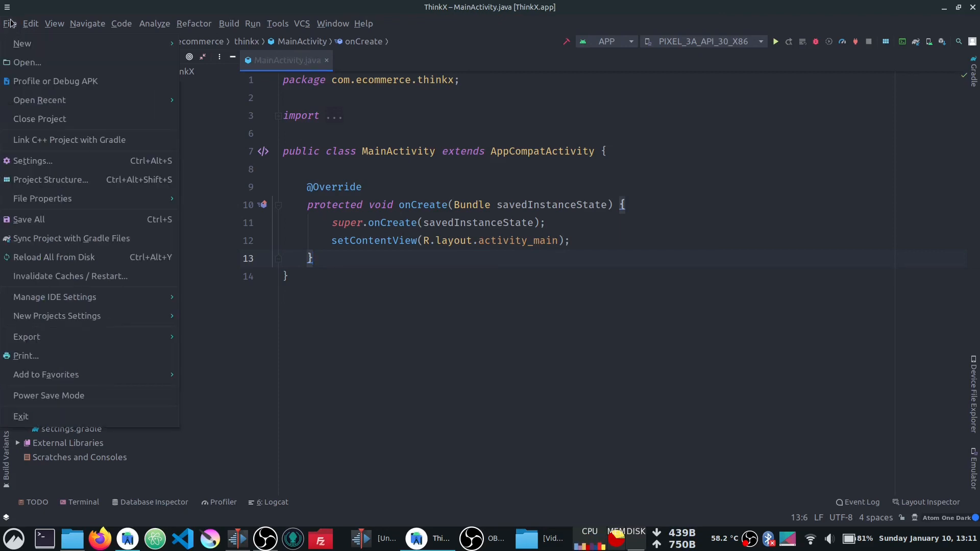
pyautogui.click(452, 324)
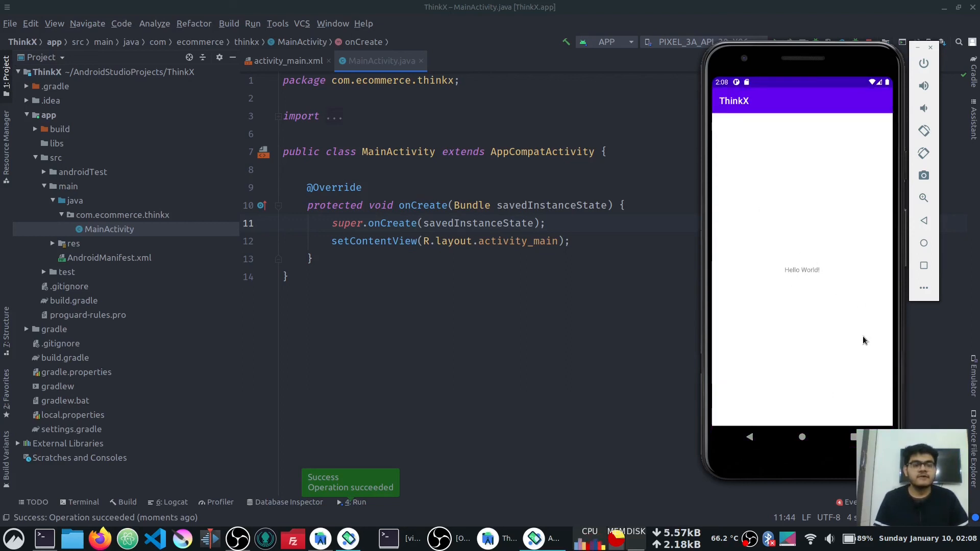
# Step: Leave the running app for the emulator's home screen and relaunch ThinkX from the app drawer
pyautogui.click(808, 440)
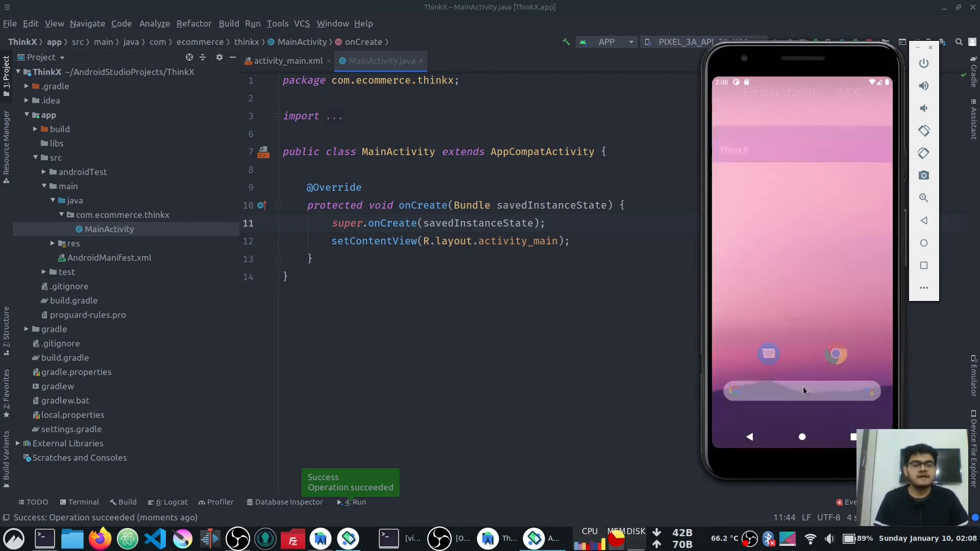
pyautogui.moveTo(821, 357); pyautogui.dragTo(826, 71)
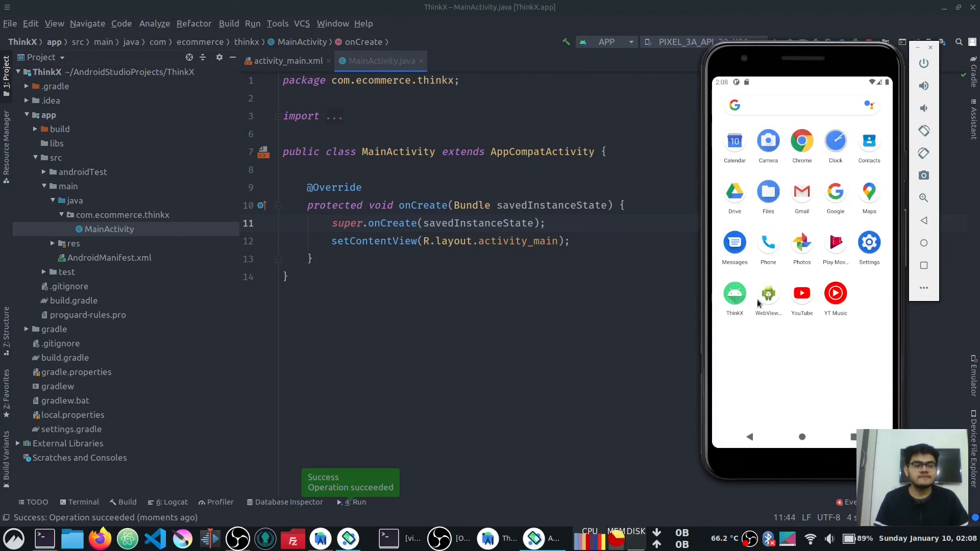
pyautogui.click(729, 302)
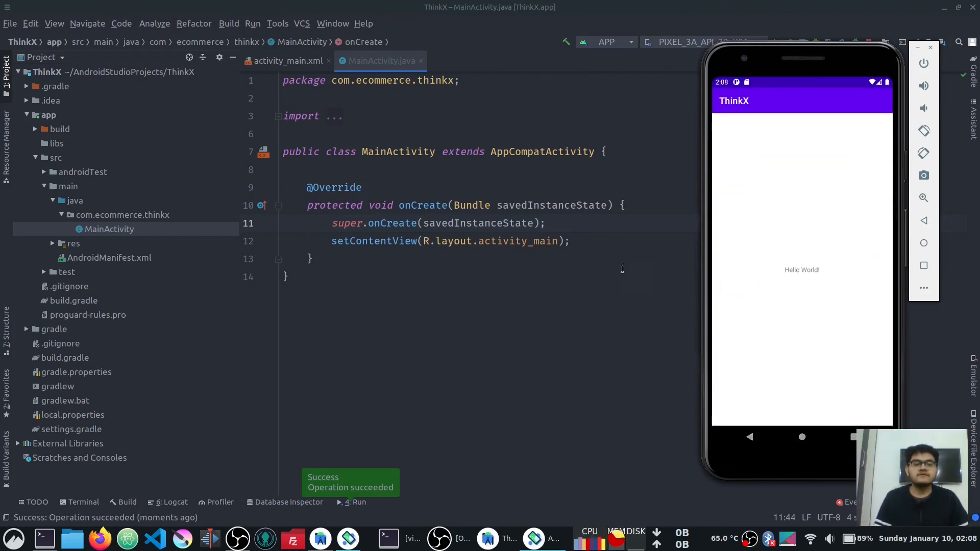
# Step: Return to the code editor and bring up activity_main.xml in the layout designer
pyautogui.click(608, 248)
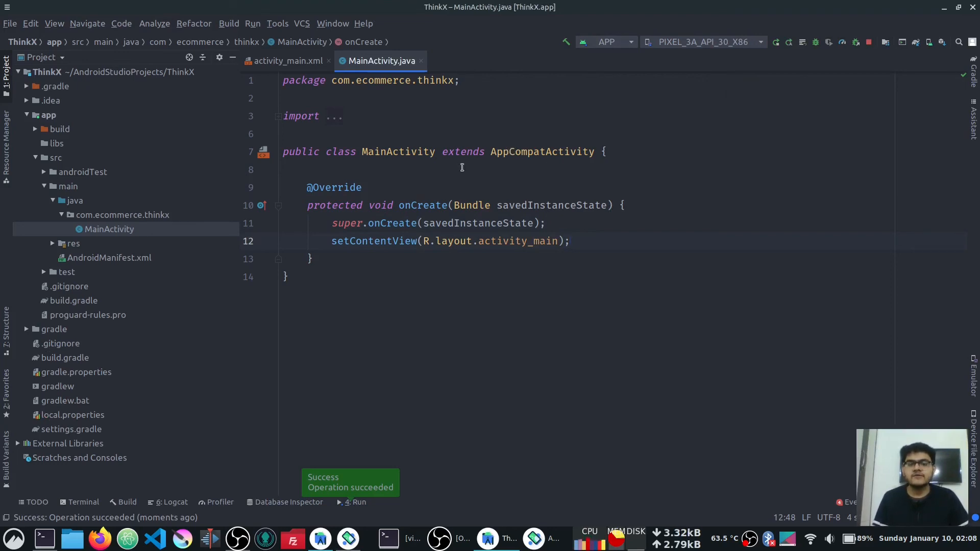
pyautogui.click(442, 170)
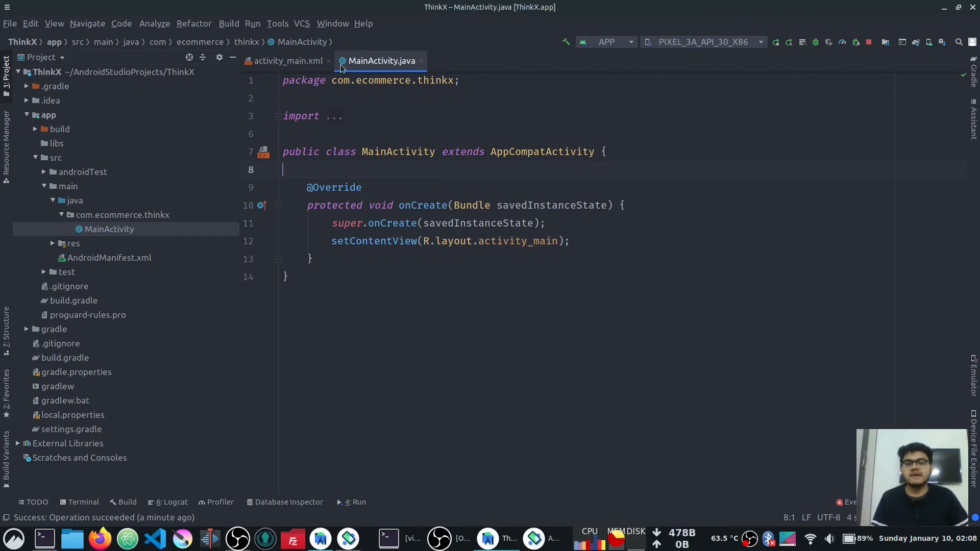
pyautogui.click(295, 62)
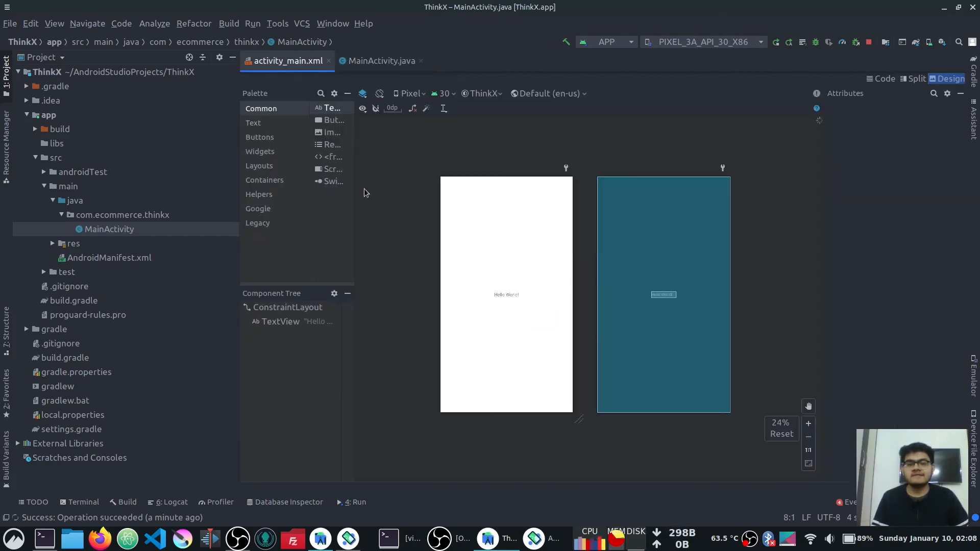